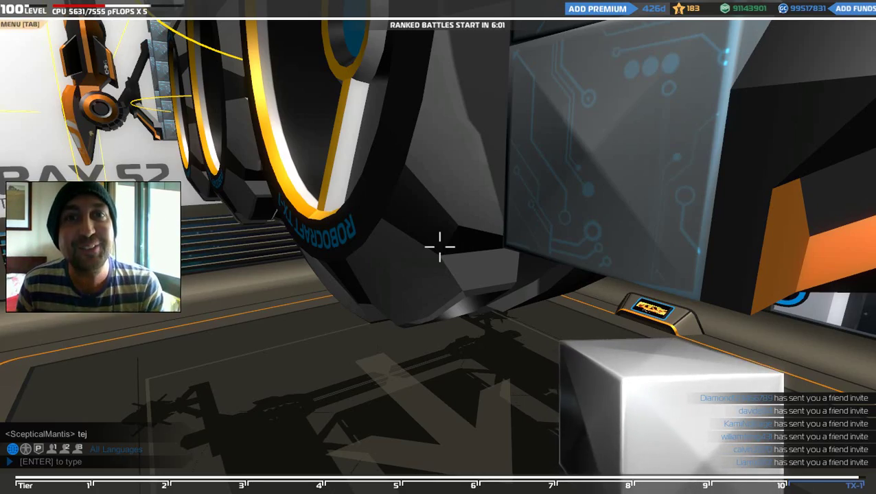
- Fly over and around the robot to look over its grey armored deck
key("s")
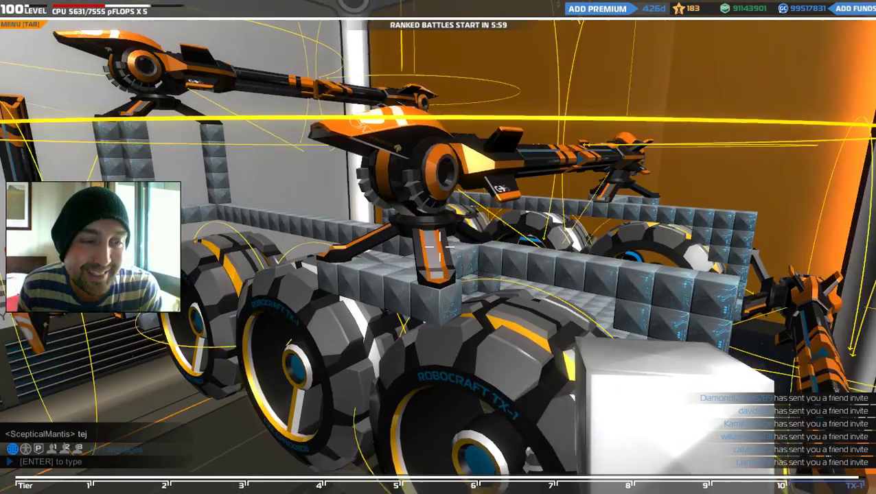
key("w")
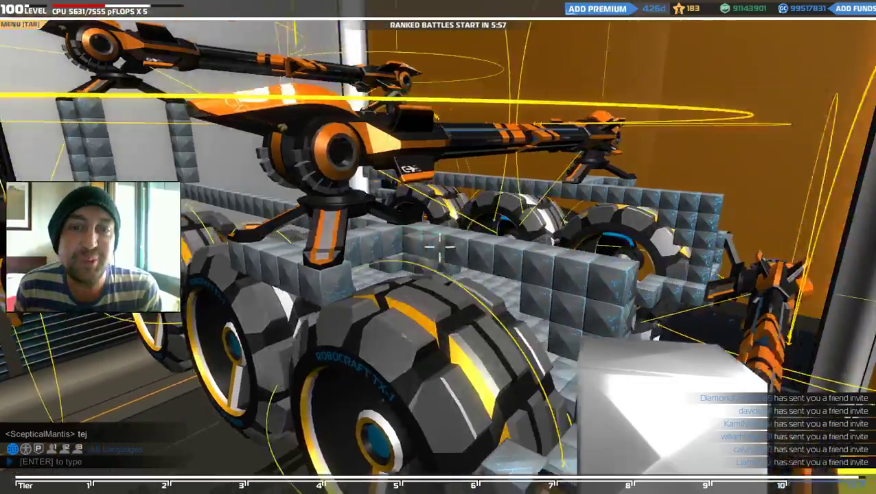
key("w")
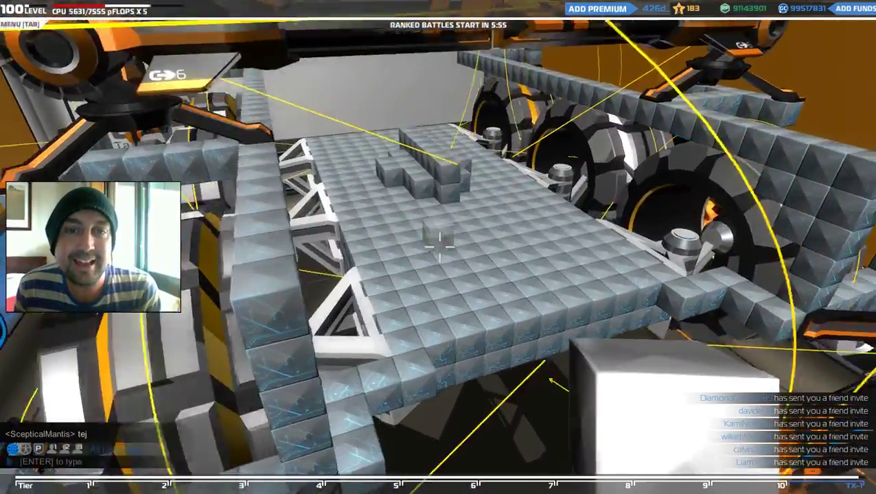
key("s")
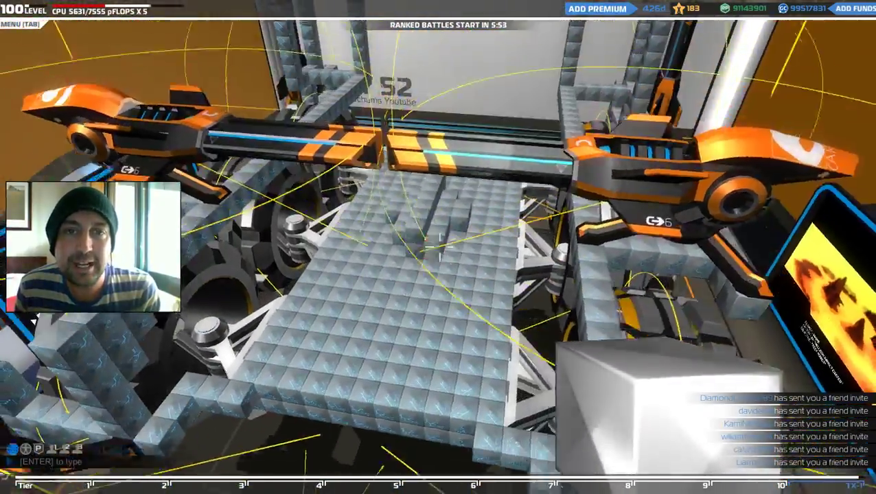
key("w")
key("w")
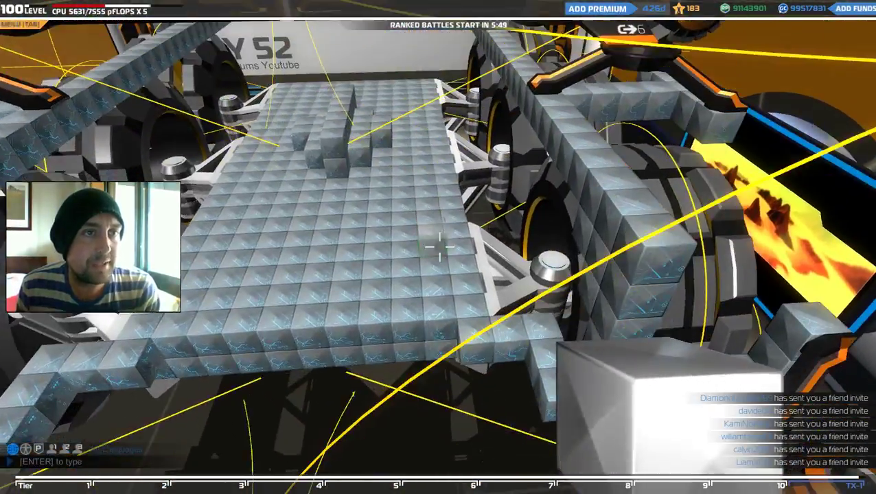
- Circle toward the wheels and pick Armored Cube TX-1 from the inventory
key("a")
key("w")
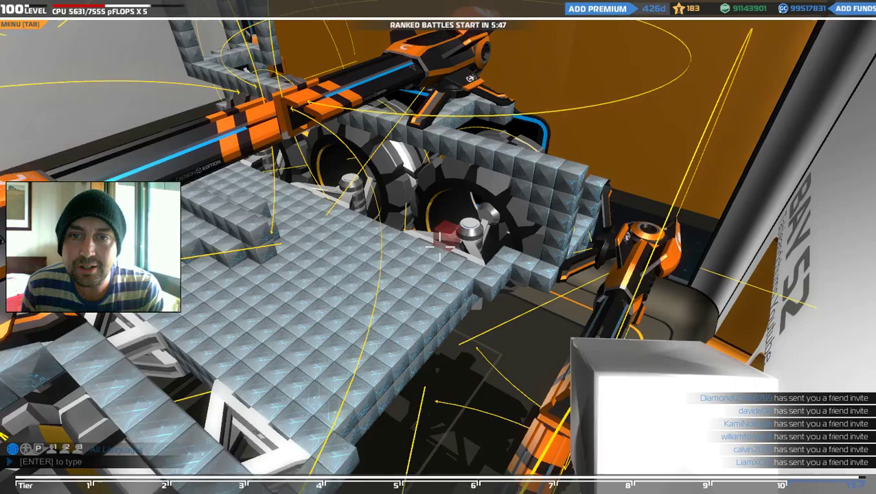
key("q")
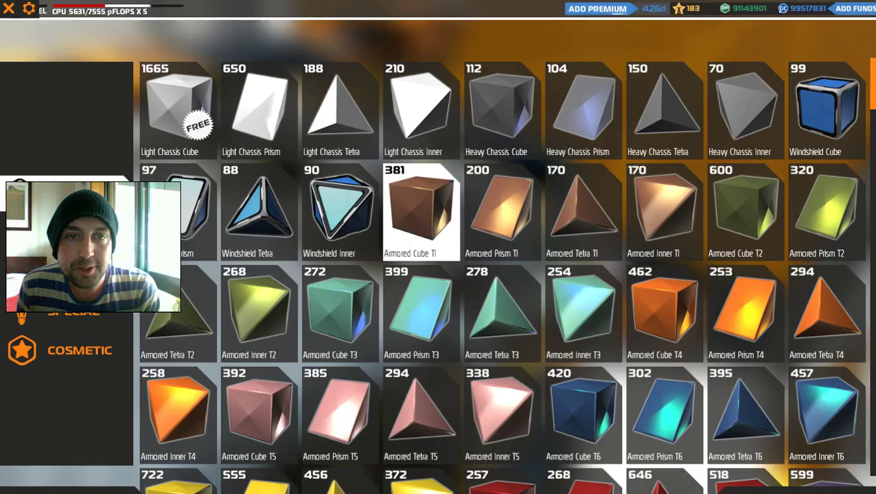
scroll(440, 275, "down", 5)
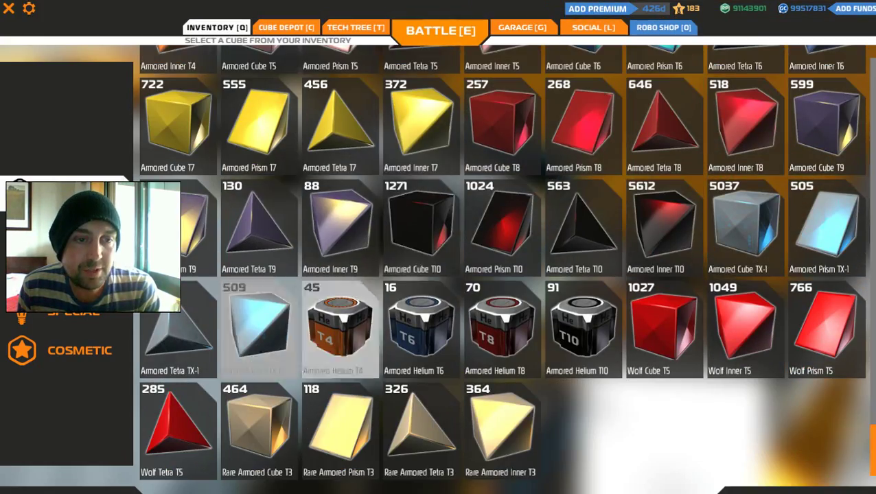
left_click(745, 227)
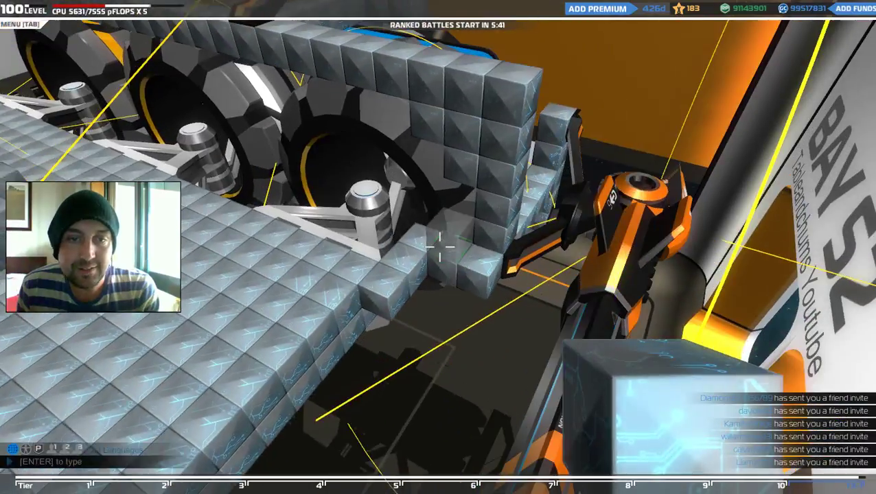
- Inspect the side armor, then delete the red cube near the deck centre
key("w")
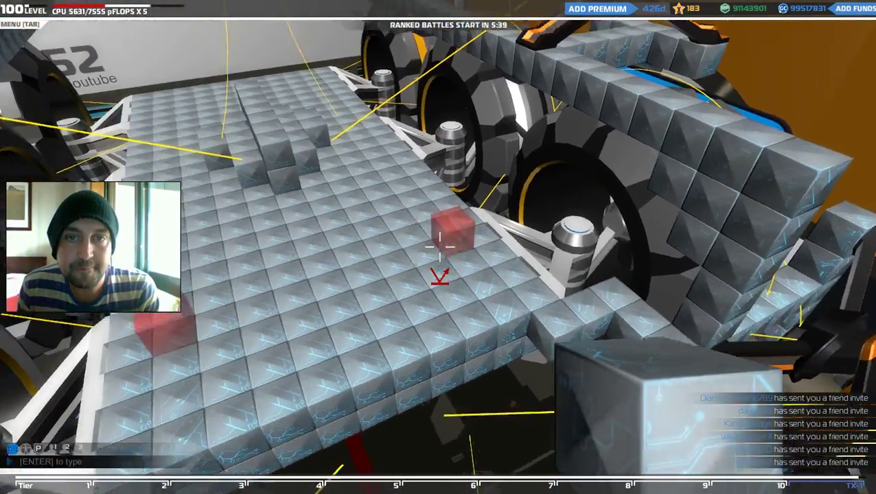
key("w")
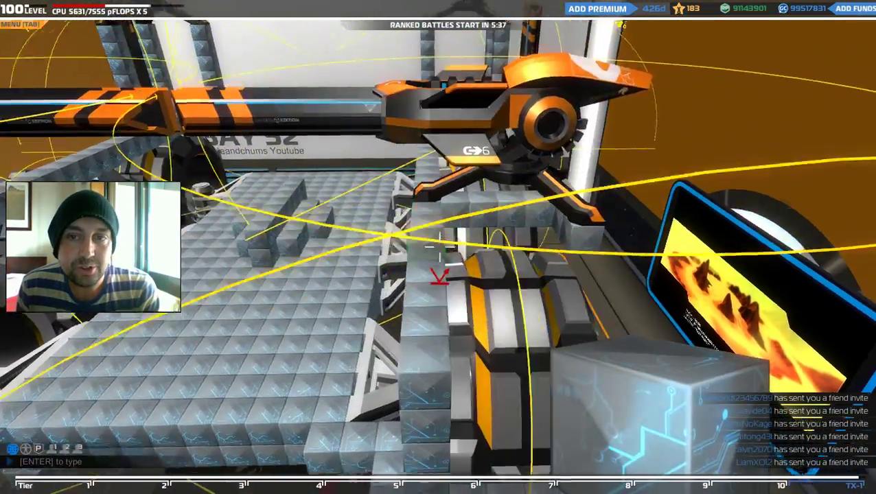
key("w")
key("w")
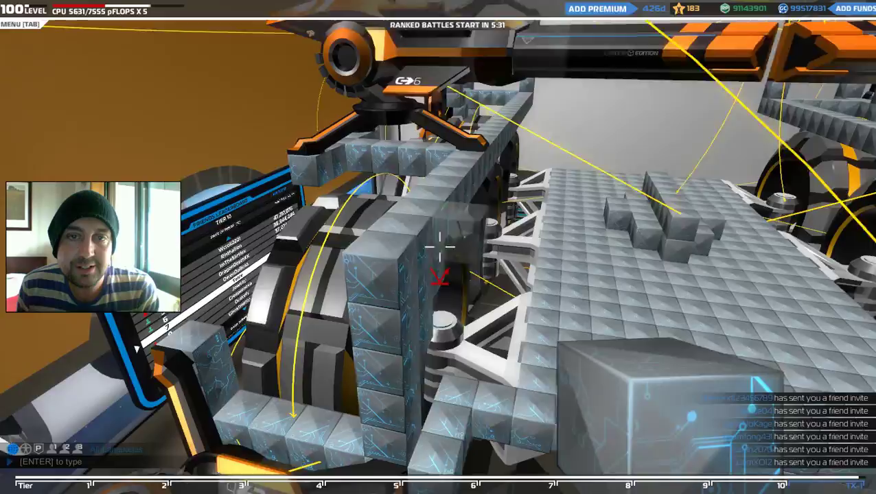
key("w")
key("w")
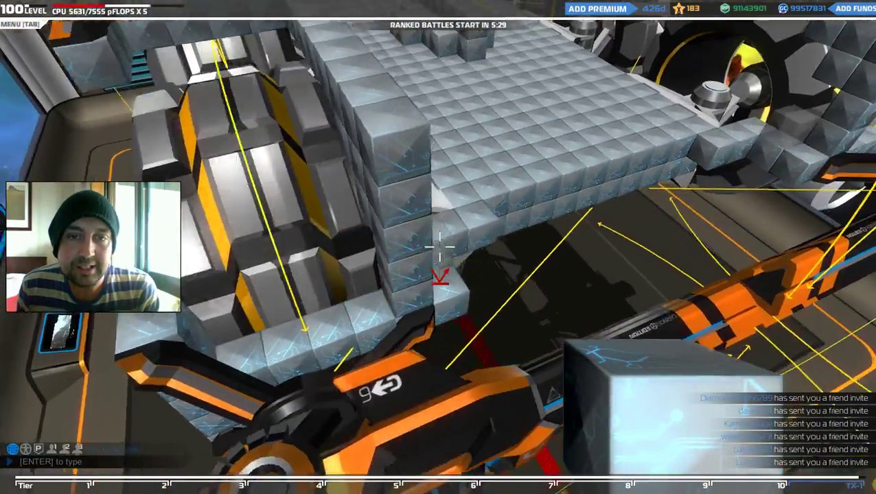
key("w")
key("w")
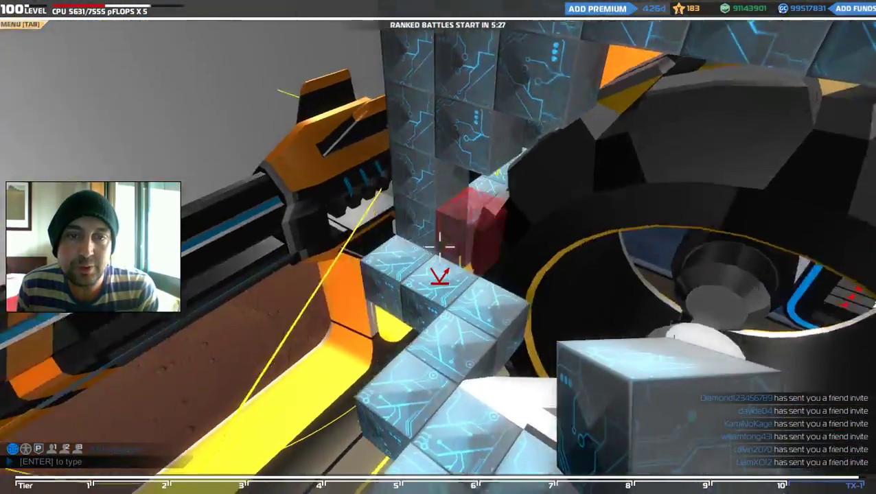
key("w")
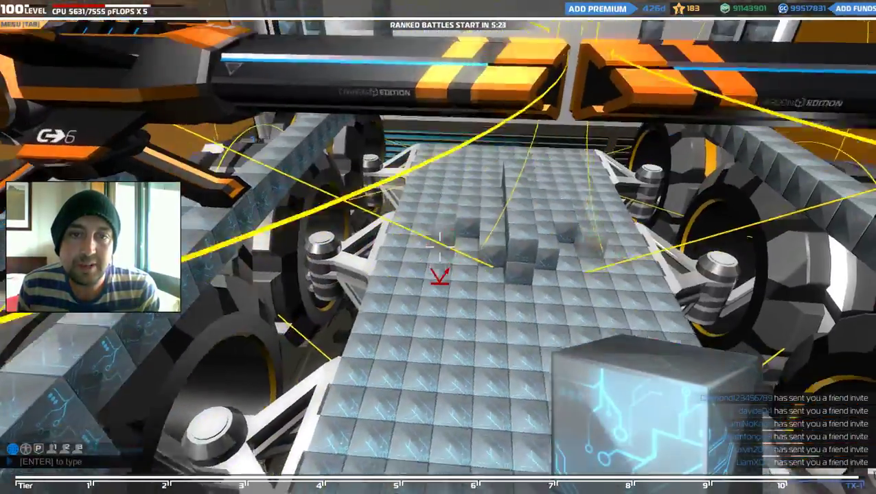
key("w")
key("w")
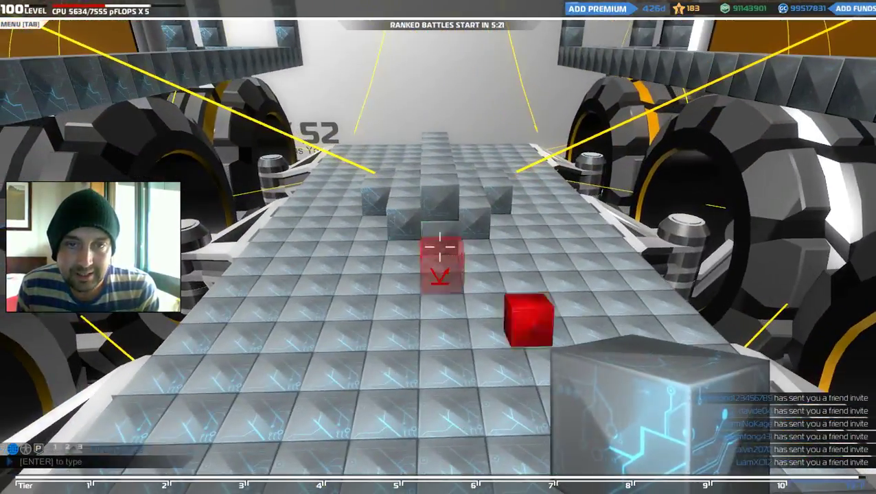
right_click(439, 250)
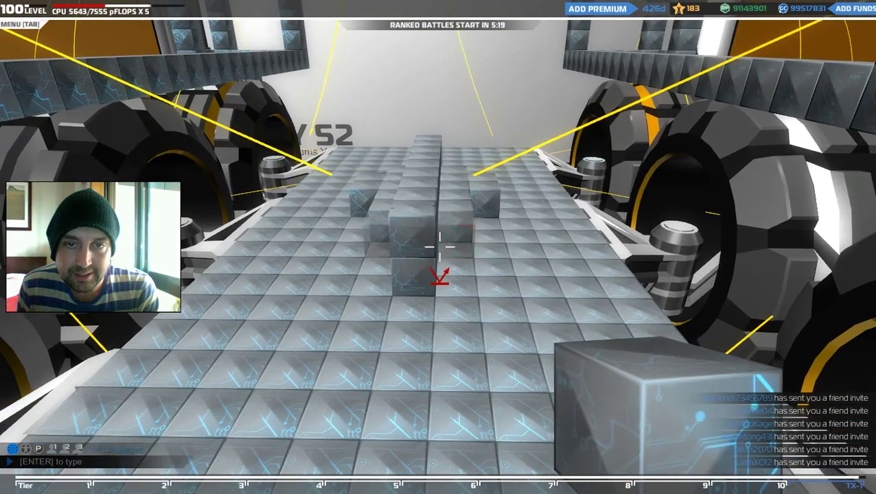
- Place TX-1 cubes along the deck centre to form a raised ridge
key("w")
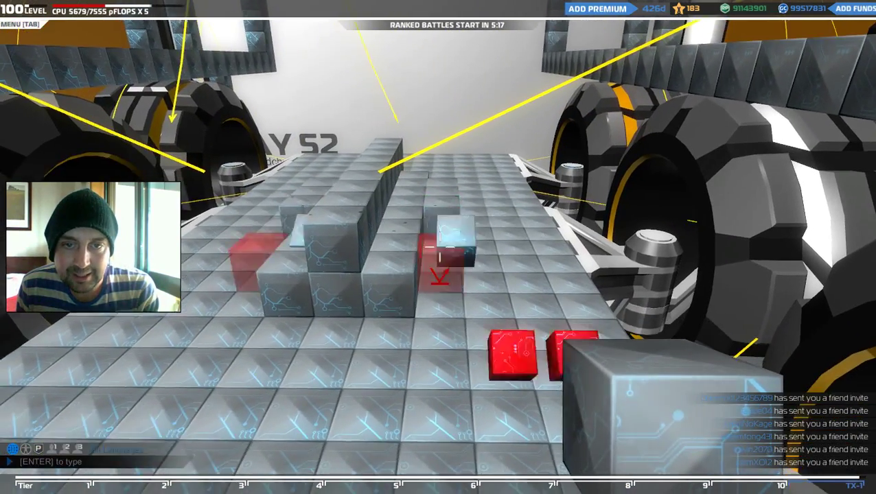
key("w")
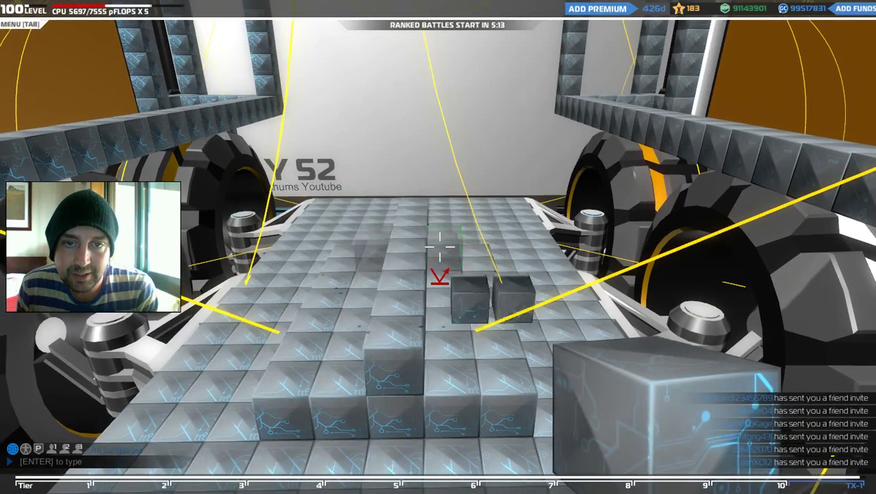
left_click(440, 251)
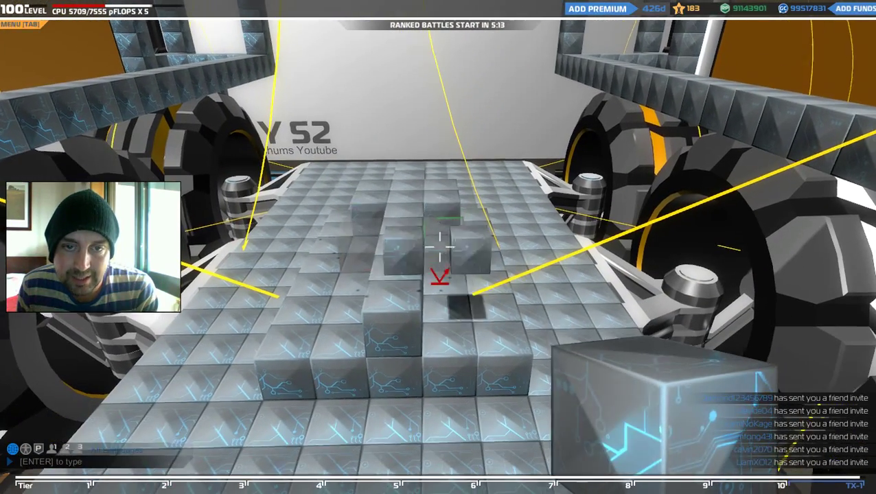
key("w")
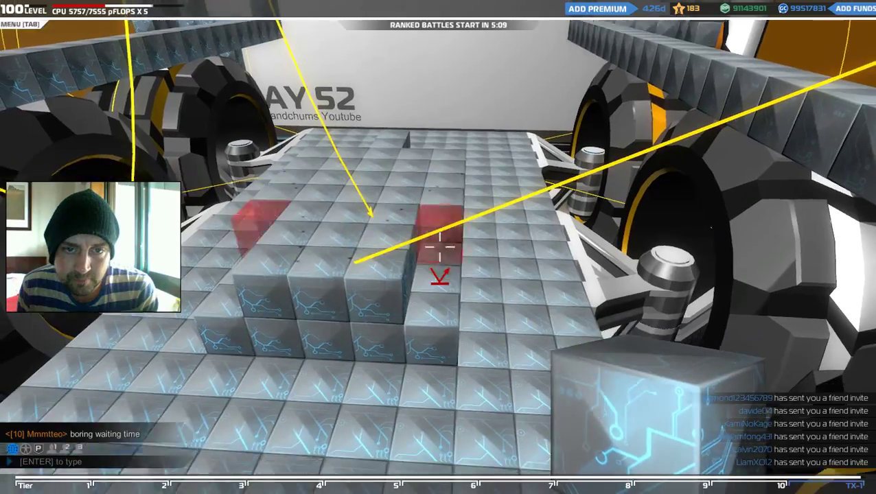
key("s")
key("w")
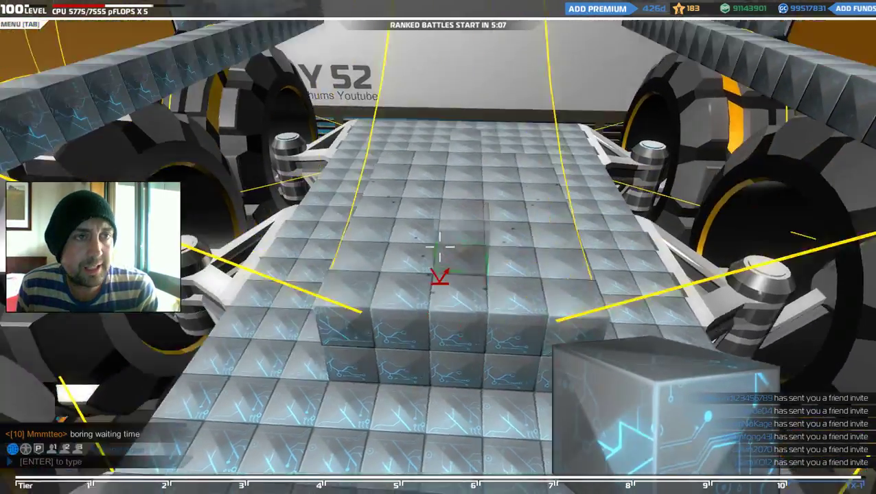
left_click_drag(440, 247, 440, 247)
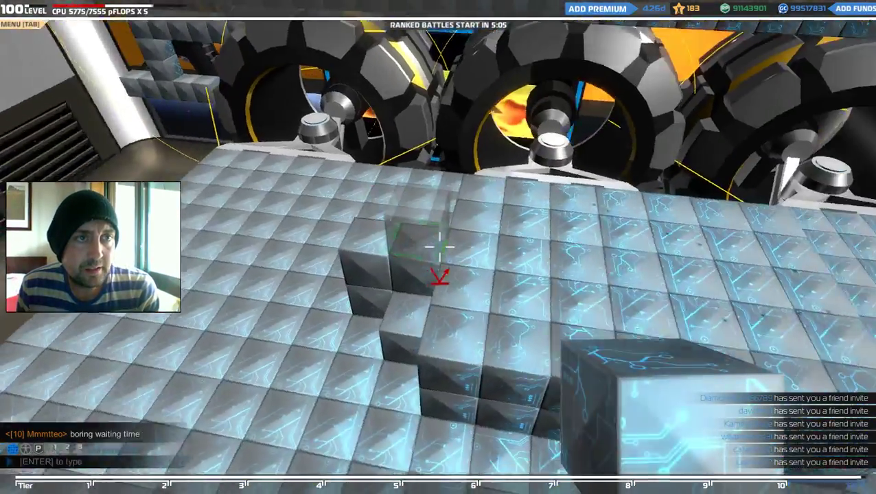
left_click(440, 247)
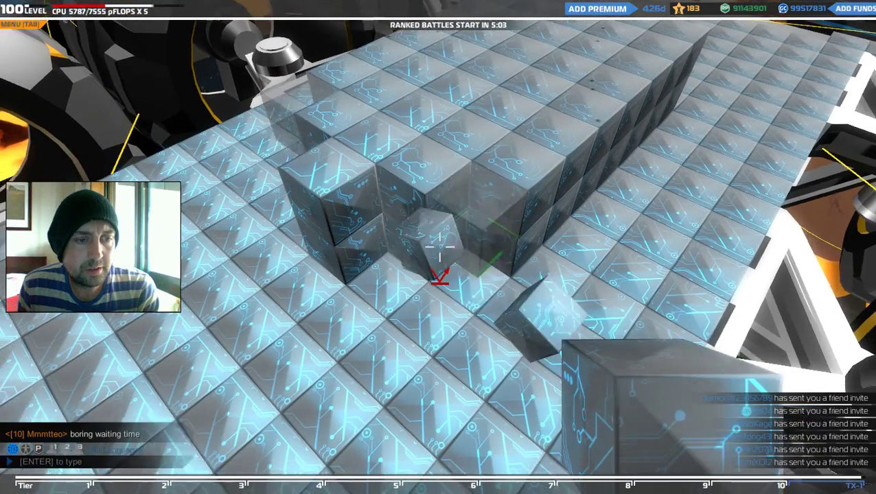
left_click_drag(440, 247, 440, 247)
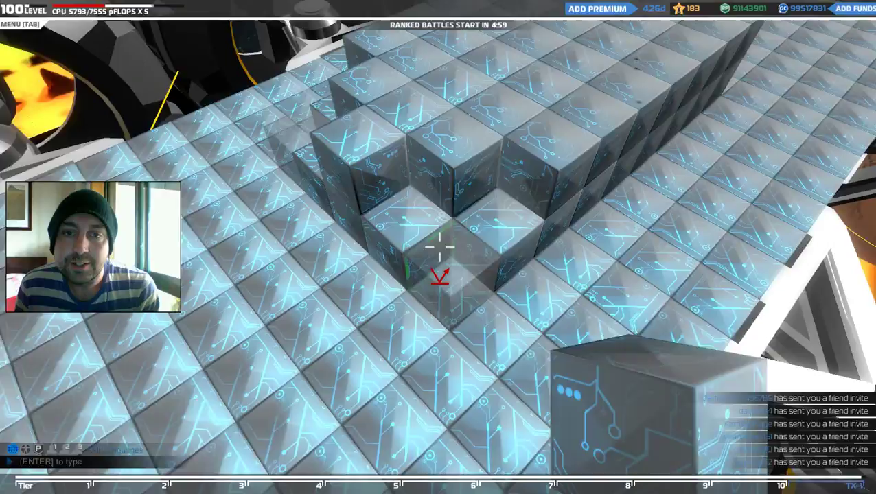
left_click_drag(440, 247, 440, 247)
key("s")
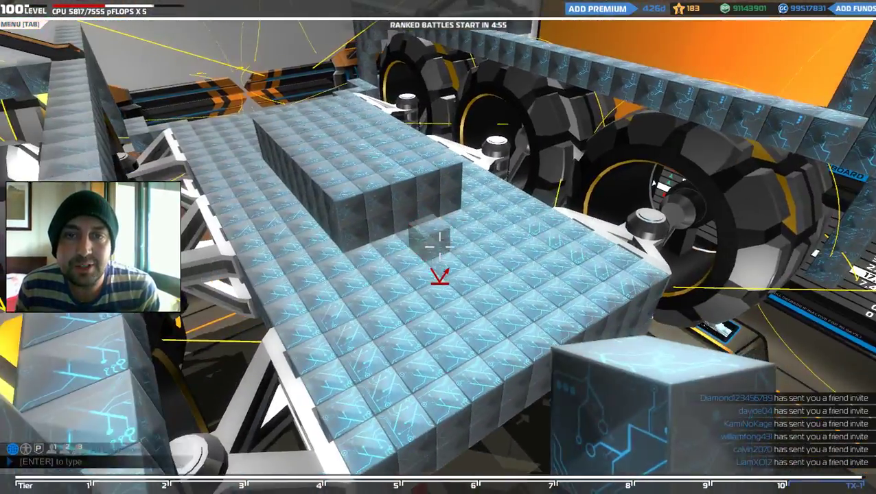
- Fly past the wheels to the block column by the Bay 52 wall
left_click_drag(440, 247, 440, 247)
key("w")
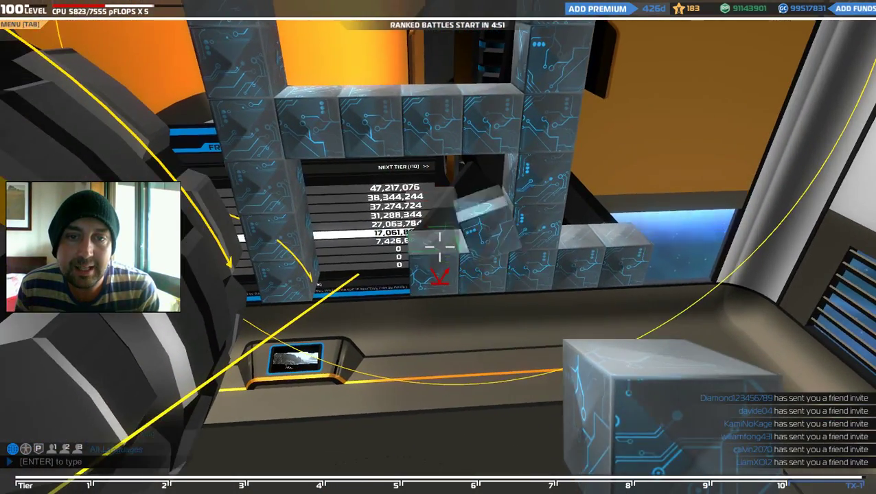
key("a")
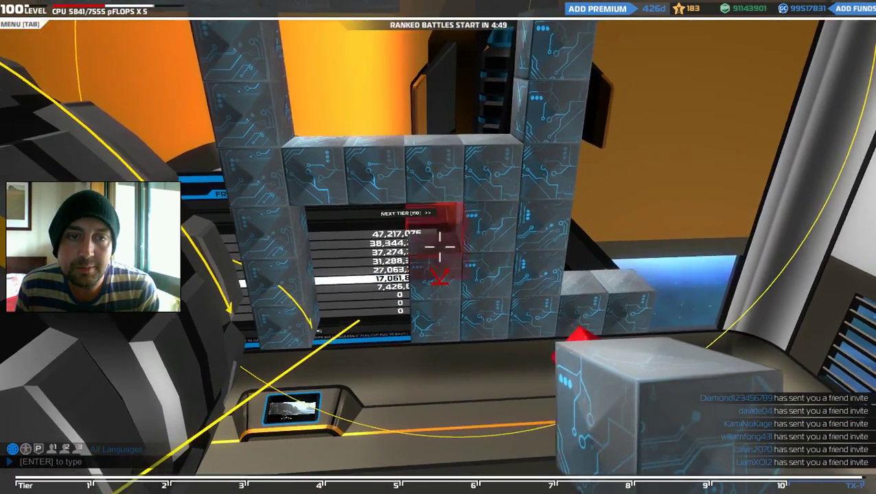
key("a")
key("s")
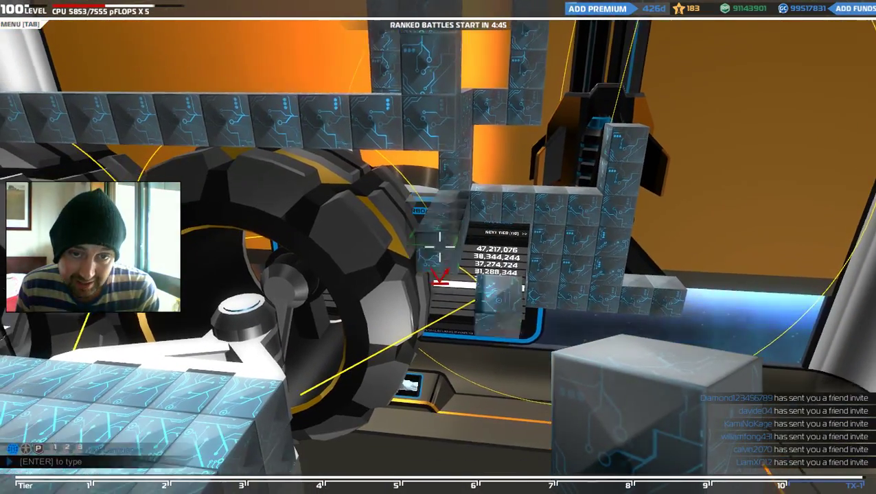
key("d")
key("w")
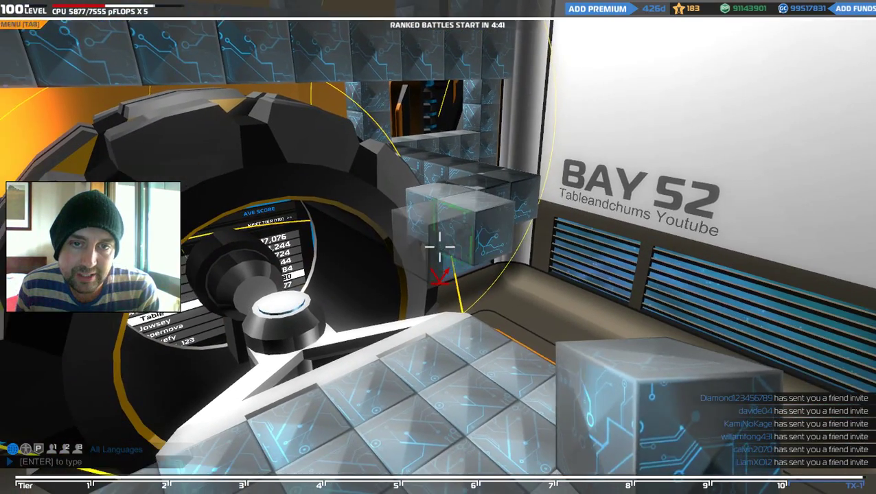
key("w")
key("w")
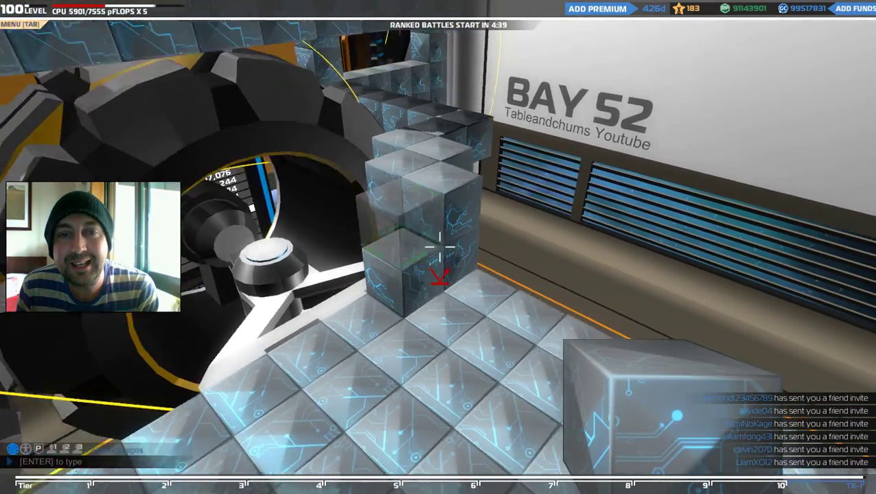
key("w")
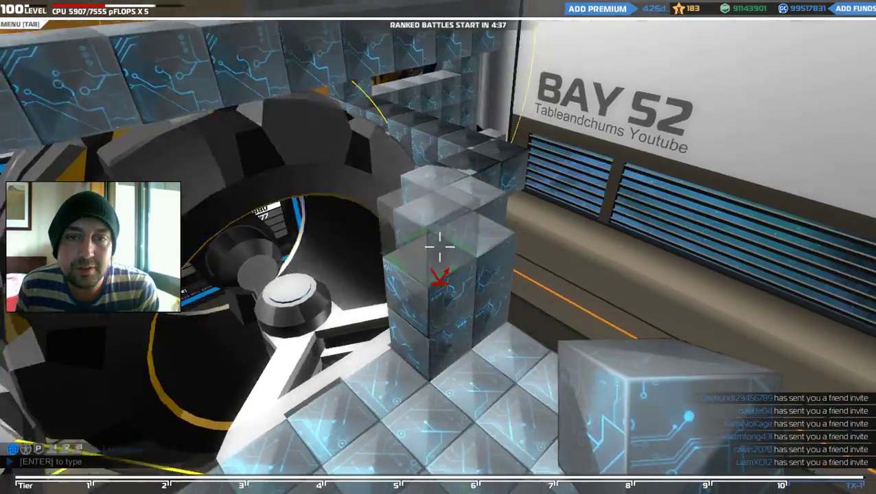
- Circle the column and add two TX-1 cubes to it
key("s")
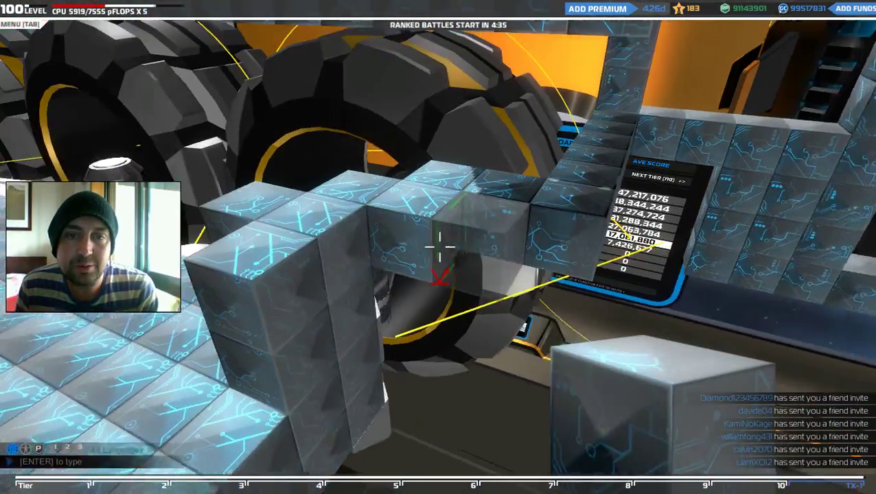
key("w")
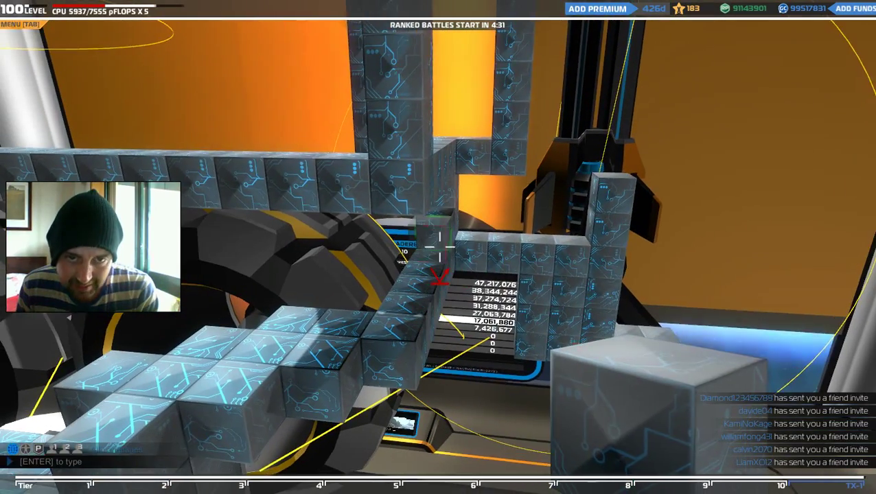
key("w")
key("w")
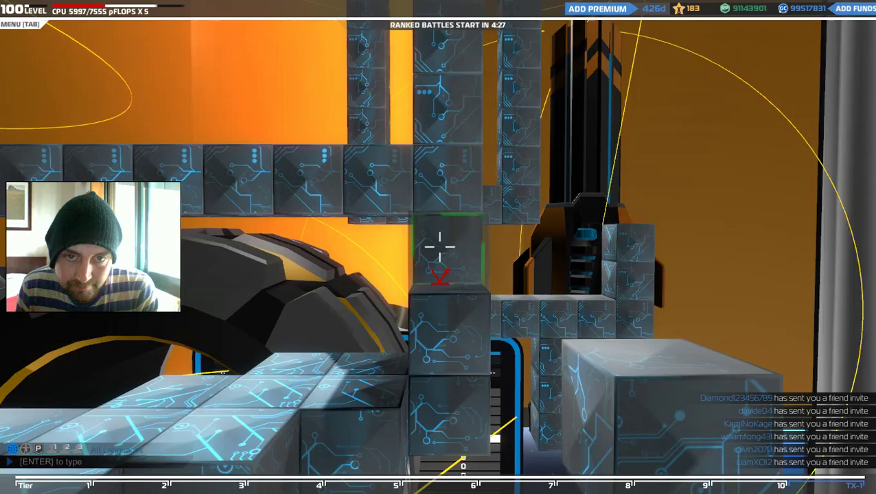
key("w")
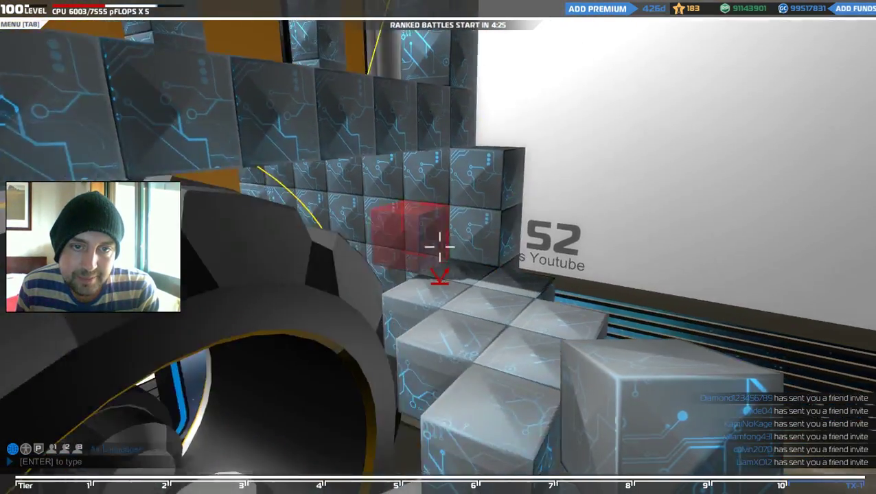
left_click(439, 247)
key("w")
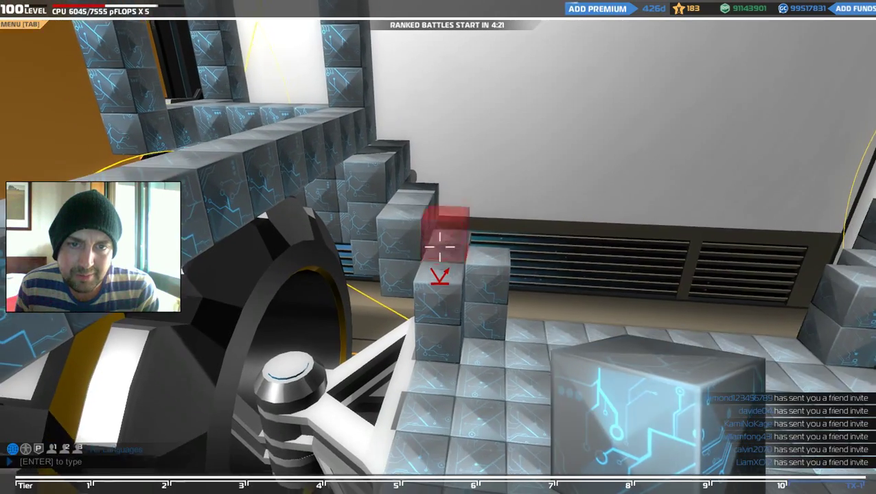
left_click(439, 247)
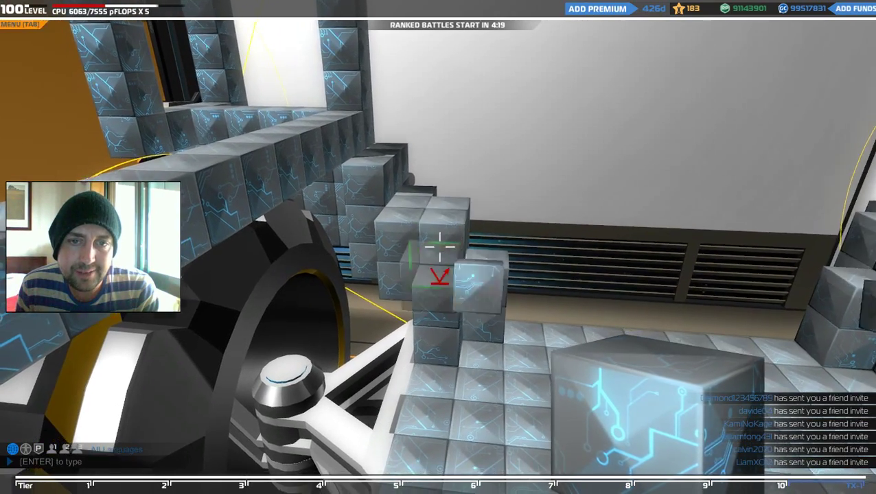
key("space")
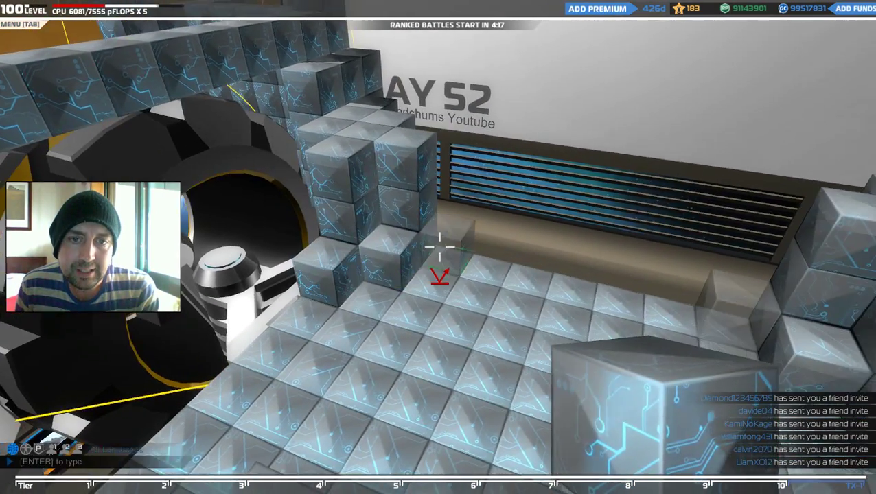
- Lay a U-shaped row of TX-1 cubes on the rail under the gun
key("space")
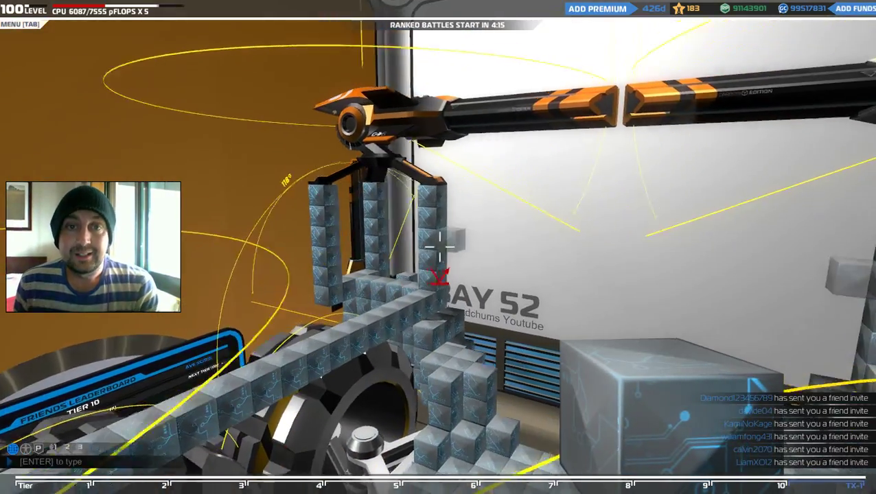
key("d")
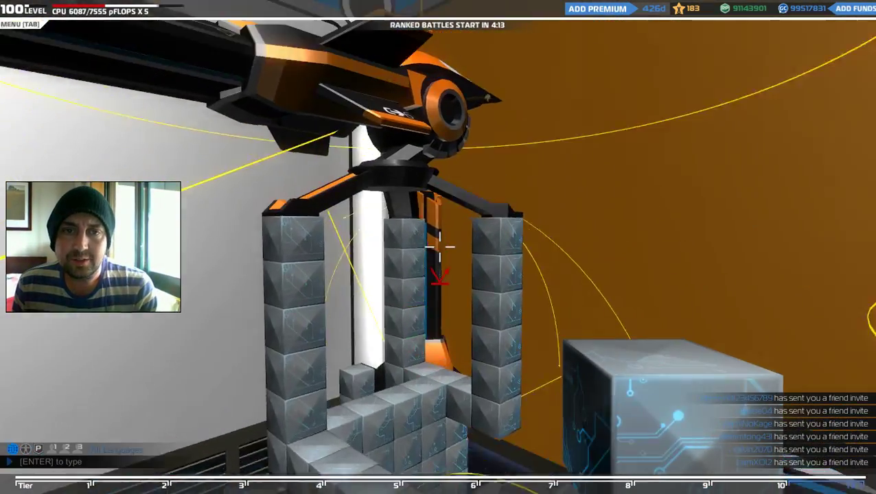
key("w")
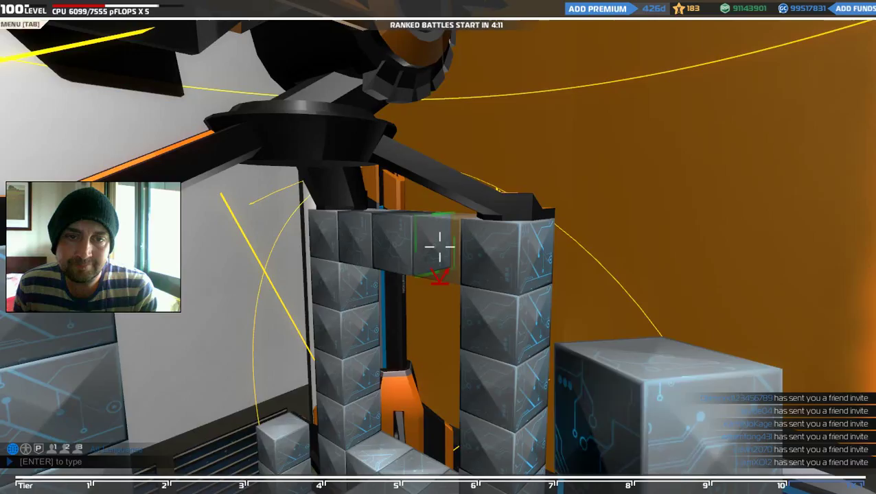
key("a")
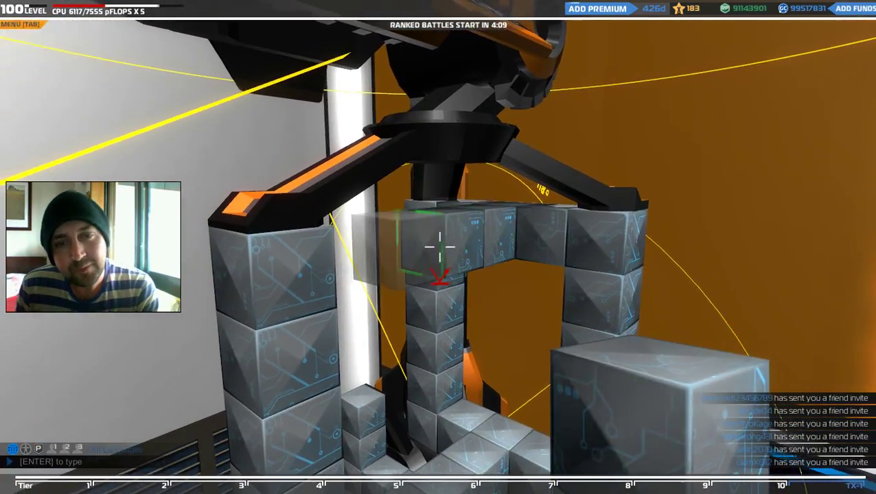
key("d")
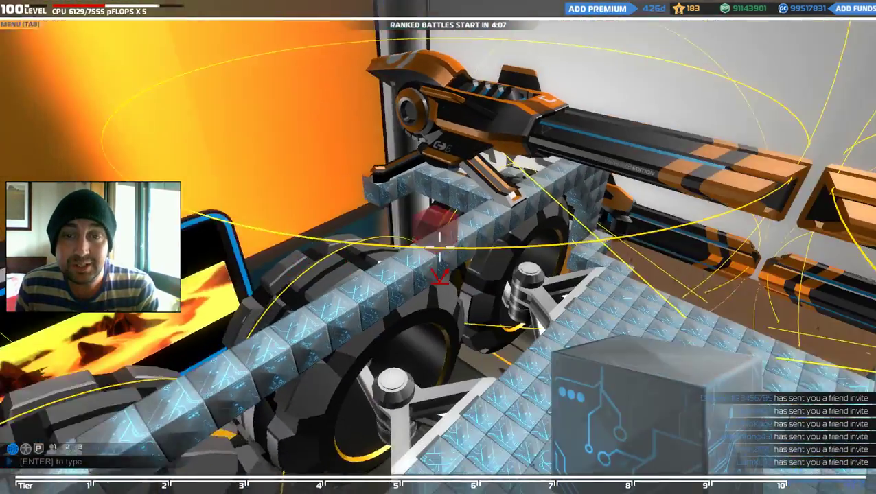
key("w")
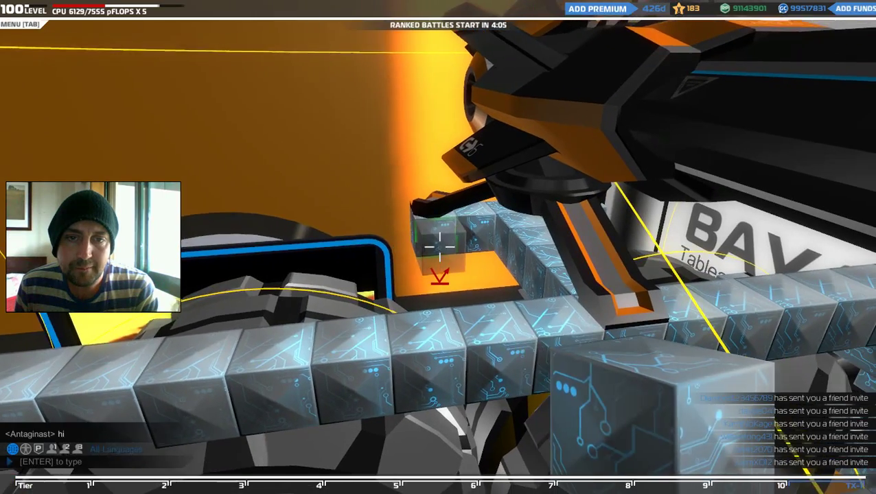
left_click(438, 246)
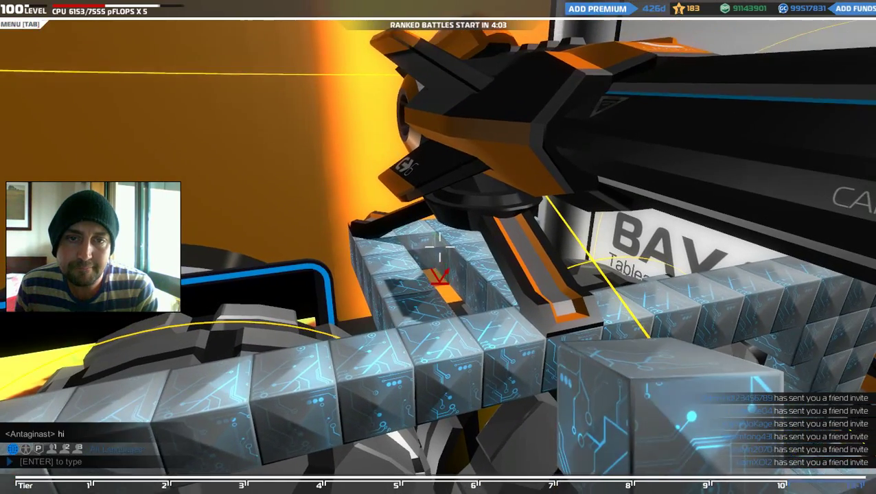
- Stack more cubes beneath the gun mount by its orange strut
key("w")
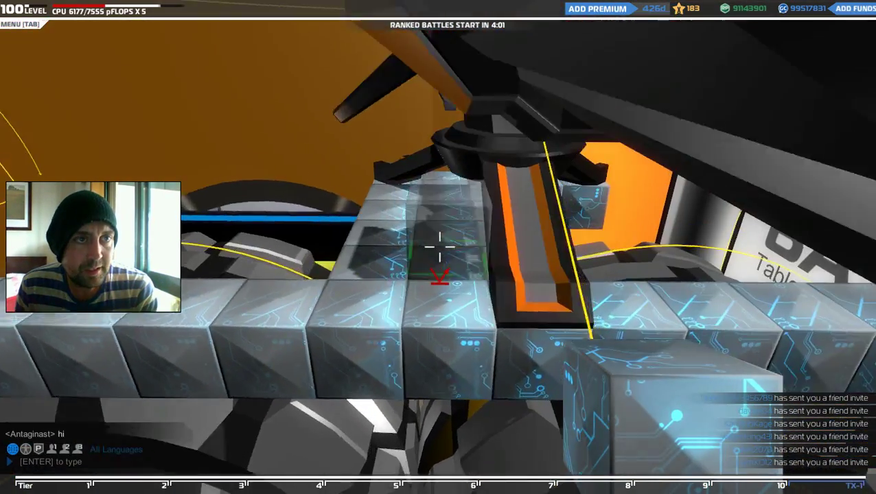
key("w")
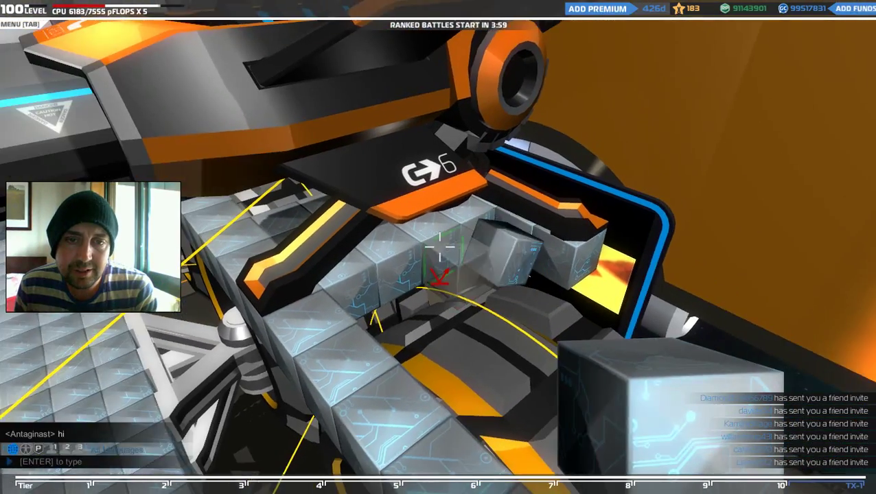
left_click(438, 248)
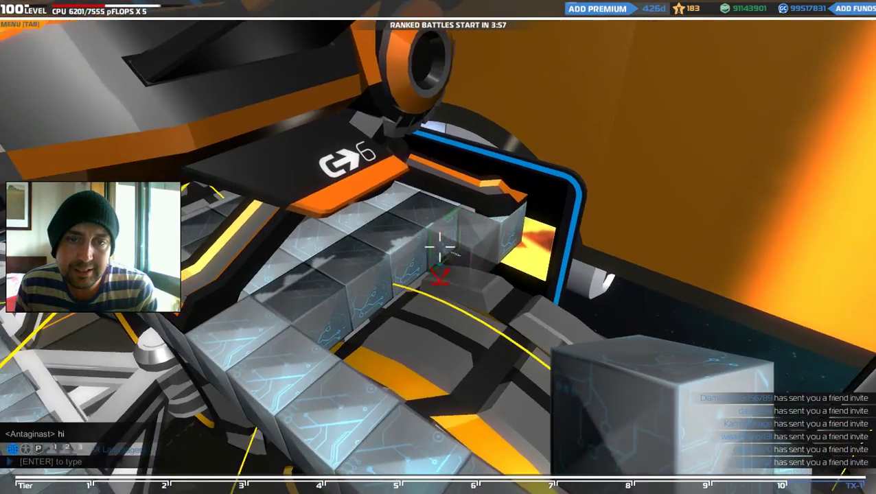
left_click(438, 247)
left_click(438, 247)
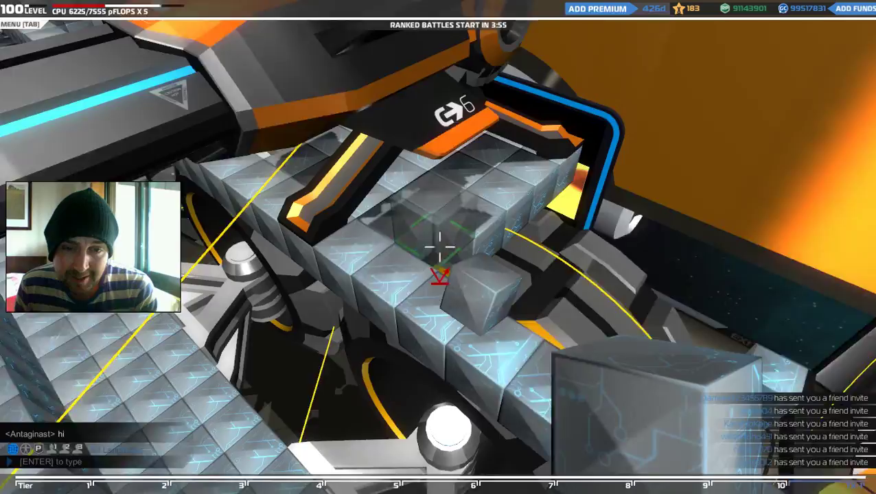
- Fill the gaps in the hull wall beside the wheel
key("w")
key("w")
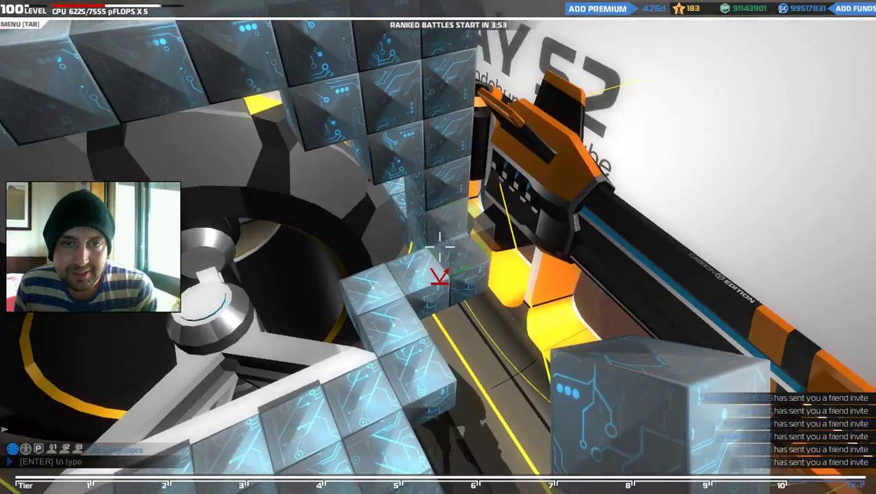
left_click(438, 257)
left_click(438, 258)
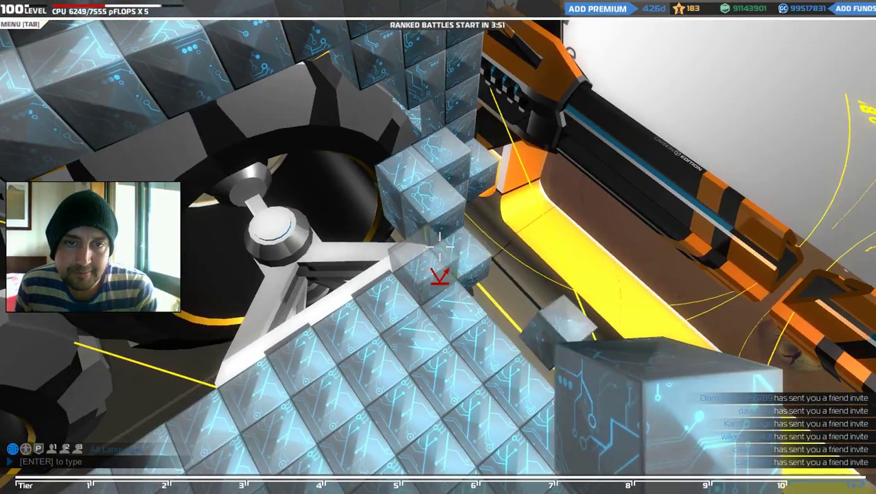
key("w")
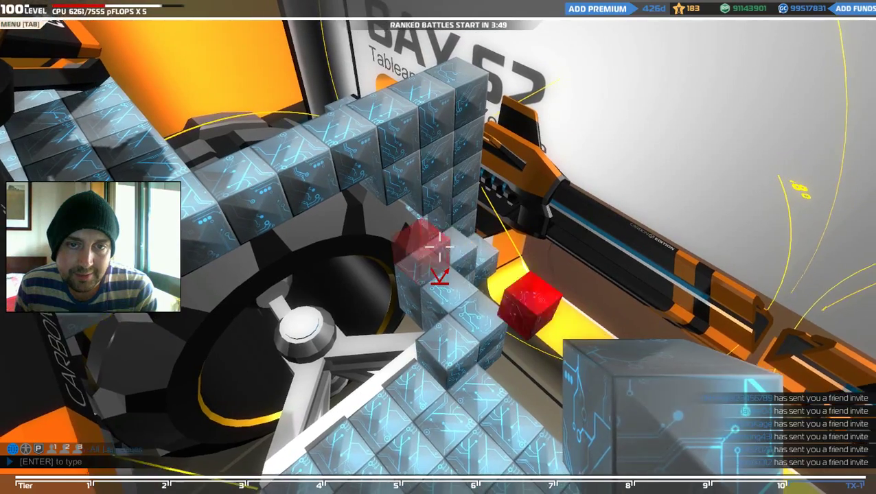
key("w")
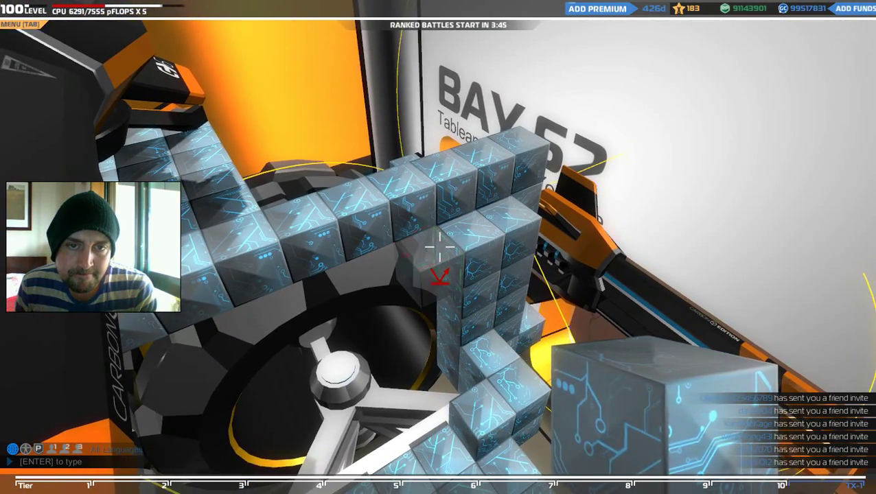
left_click(438, 258)
key("w")
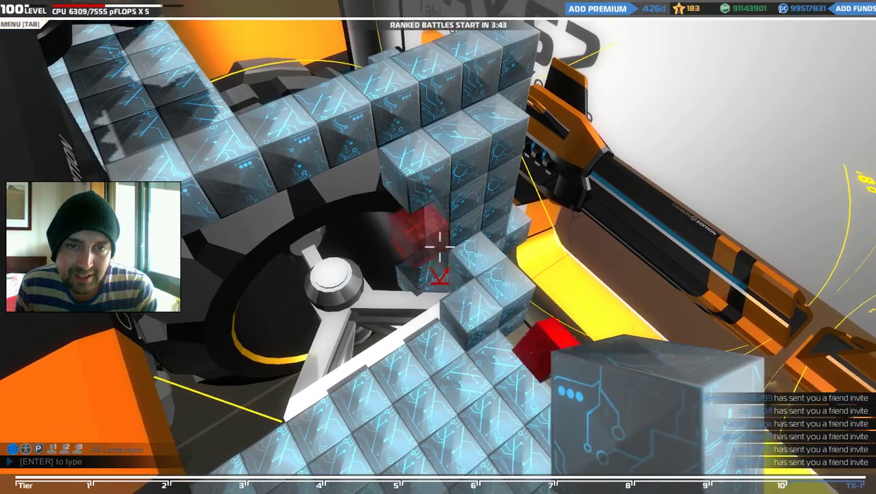
left_click(438, 247)
- Fill out the hull floor corner with cubes
left_click(438, 248)
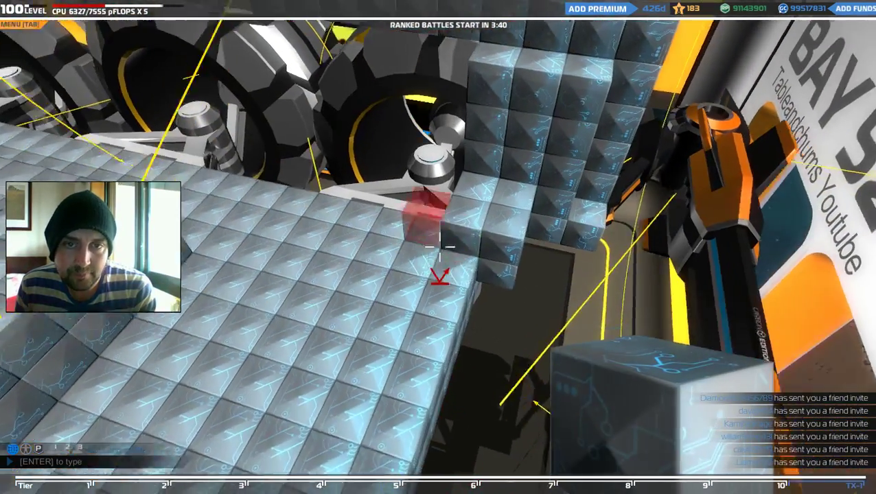
left_click(438, 247)
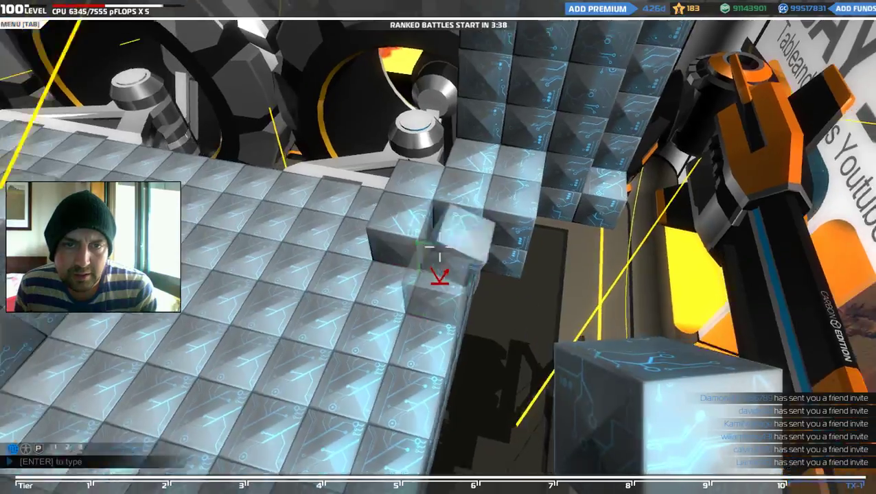
left_click(438, 247)
left_click(438, 247)
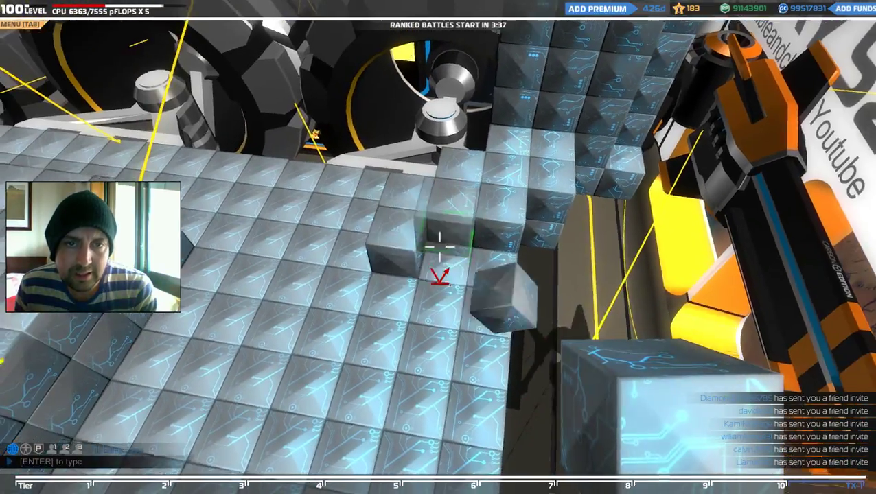
left_click(438, 247)
left_click(438, 248)
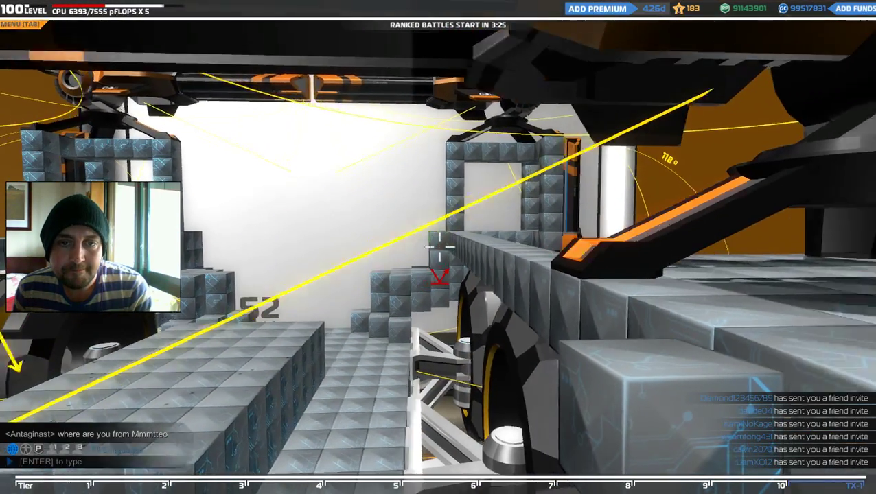
- Place TX-1 cubes on the hull's inner wall, raised ledge and side wall
left_click(438, 247)
left_click(438, 247)
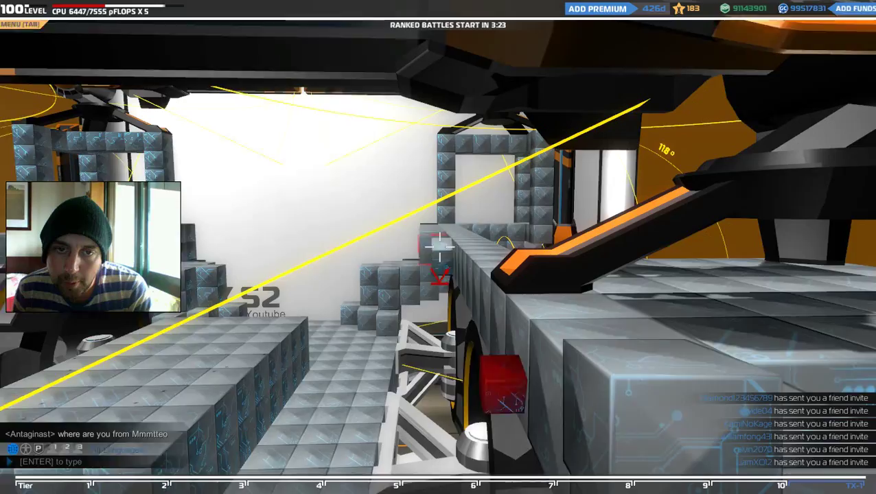
left_click(438, 247)
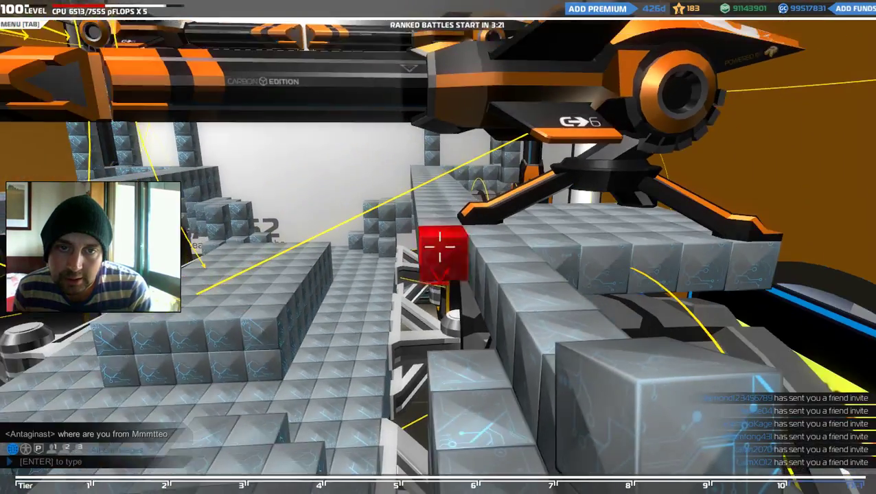
left_click(438, 247)
left_click(438, 248)
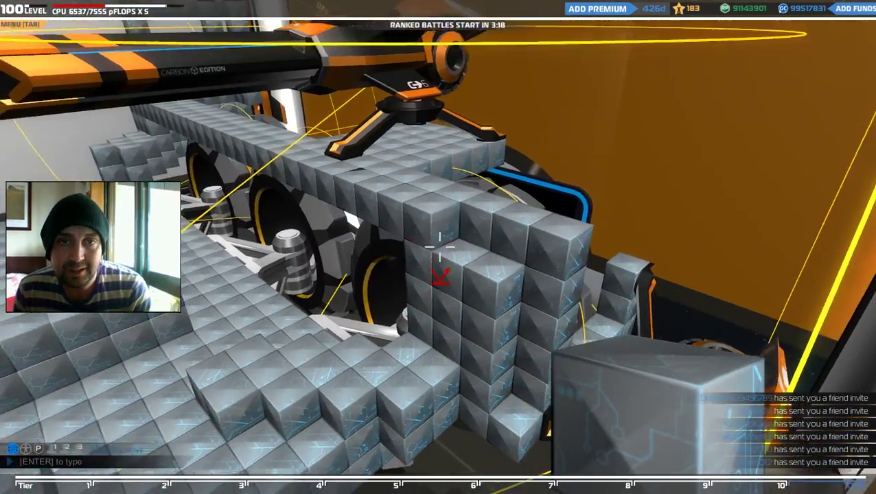
left_click(438, 247)
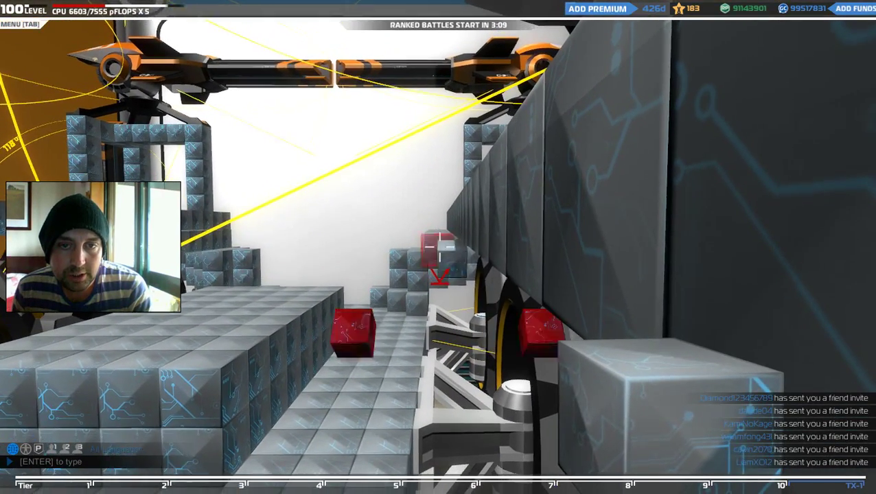
- Fill corridor floor gaps, delete a misplaced cube, and add cubes to the side row and stepped wall
left_click(438, 254)
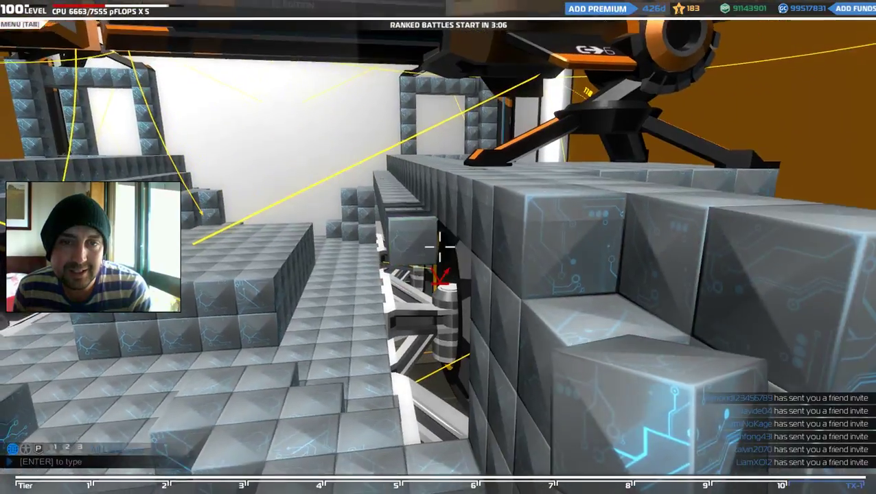
left_click(438, 254)
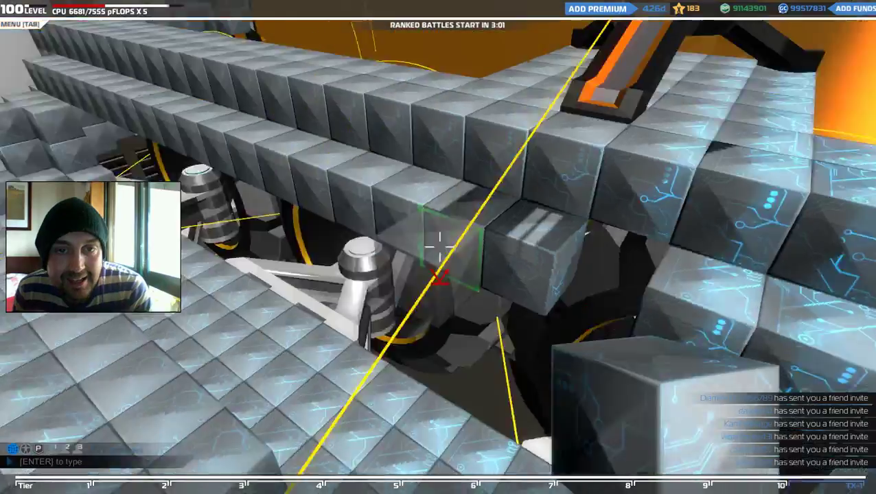
right_click(438, 254)
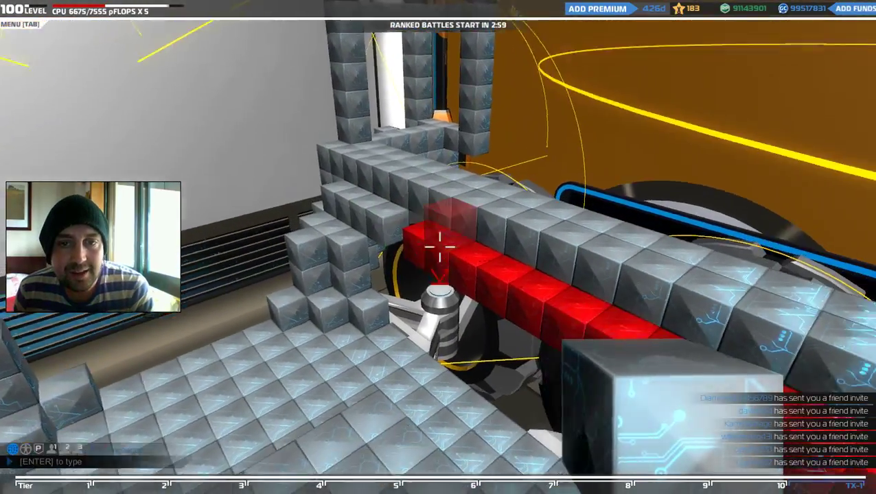
left_click(438, 247)
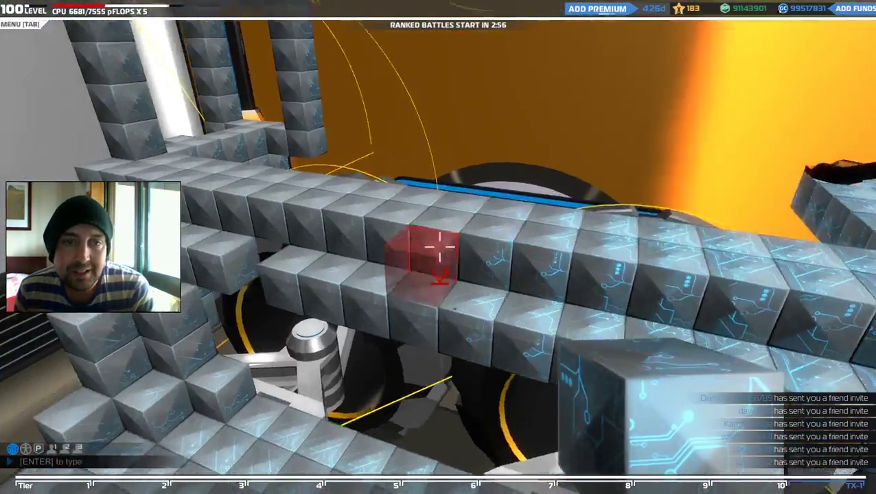
left_click(438, 247)
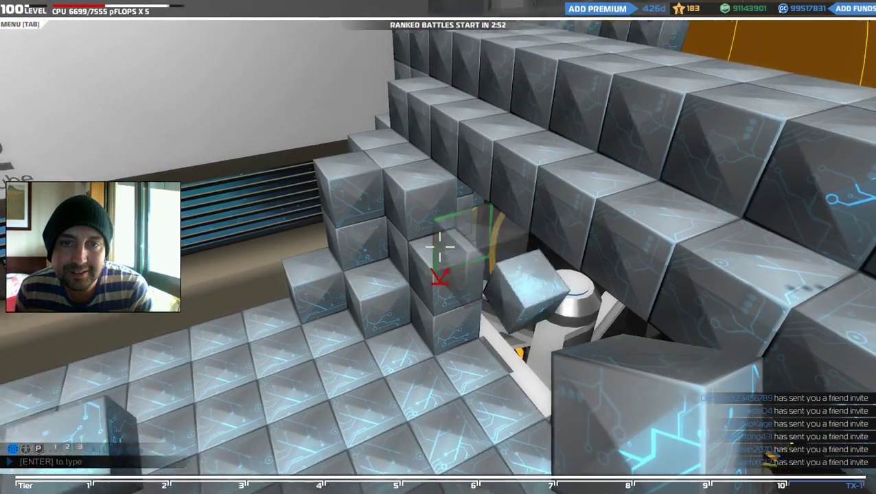
left_click(438, 247)
left_click(438, 247)
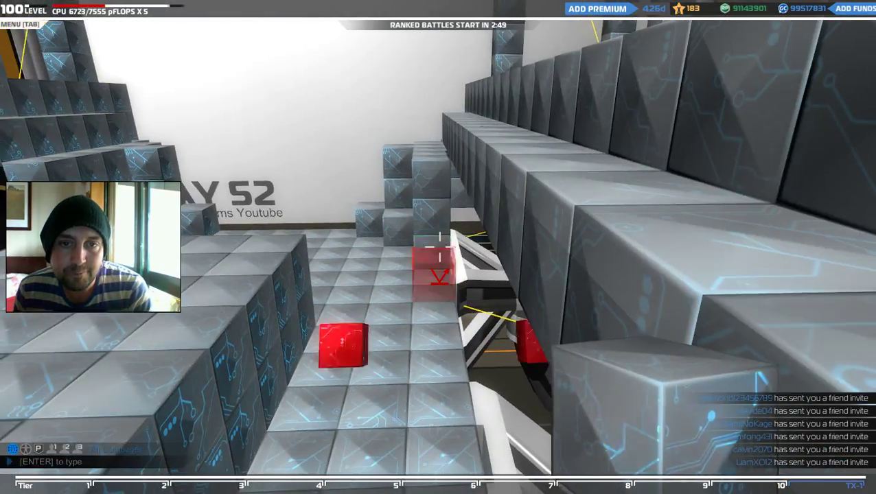
- Extend the corridor floor with a run of cubes
left_click(437, 248)
left_click(438, 247)
left_click(438, 247)
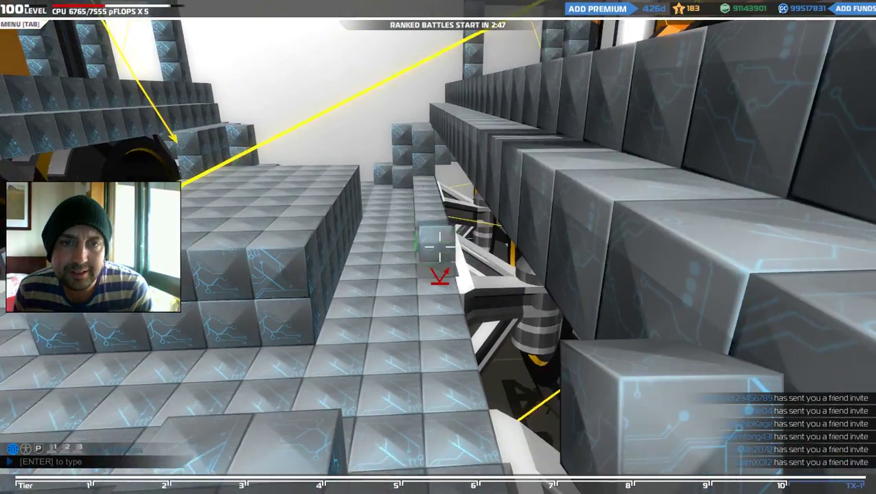
left_click(438, 247)
left_click(438, 248)
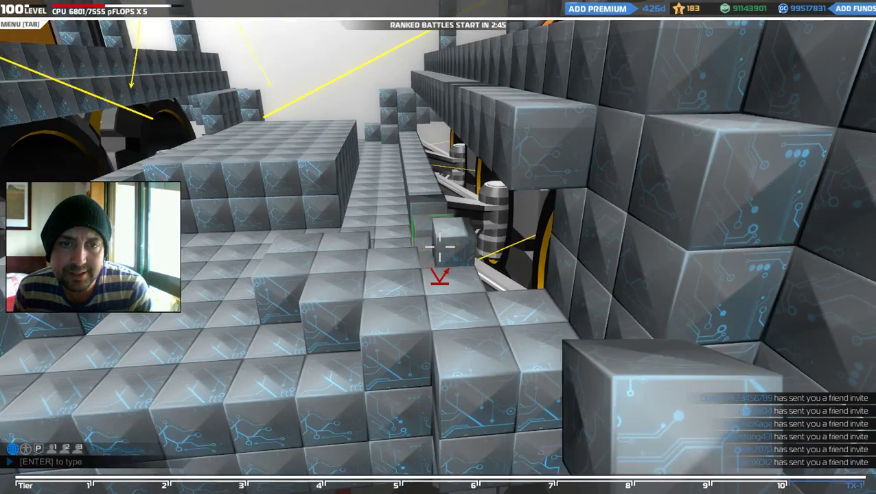
left_click(438, 247)
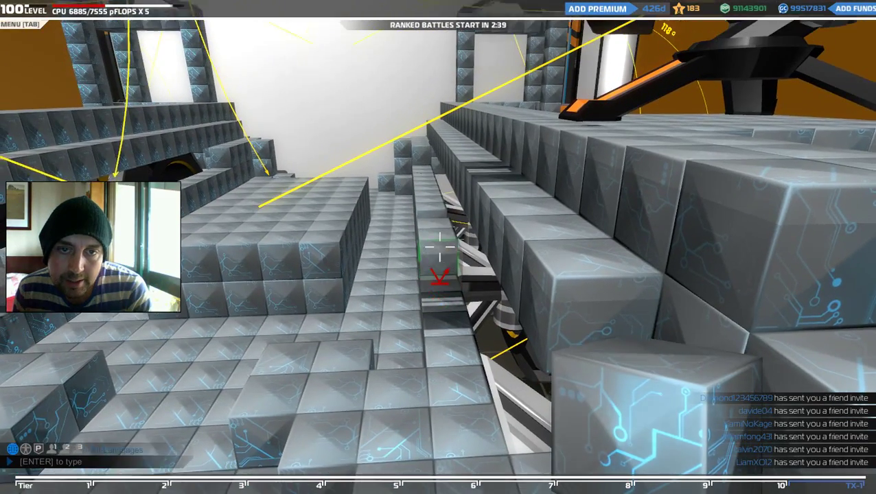
- Place a row of cubes down the corridor to fill it
left_click(438, 251)
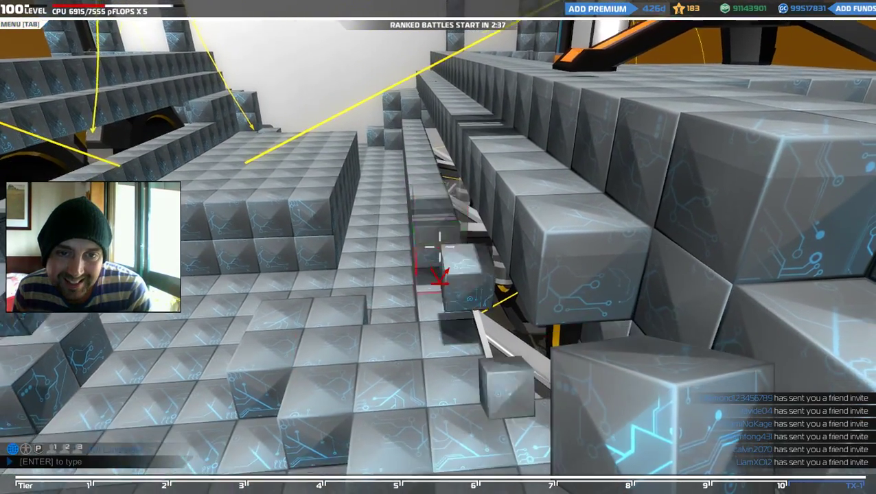
left_click(438, 250)
left_click(438, 250)
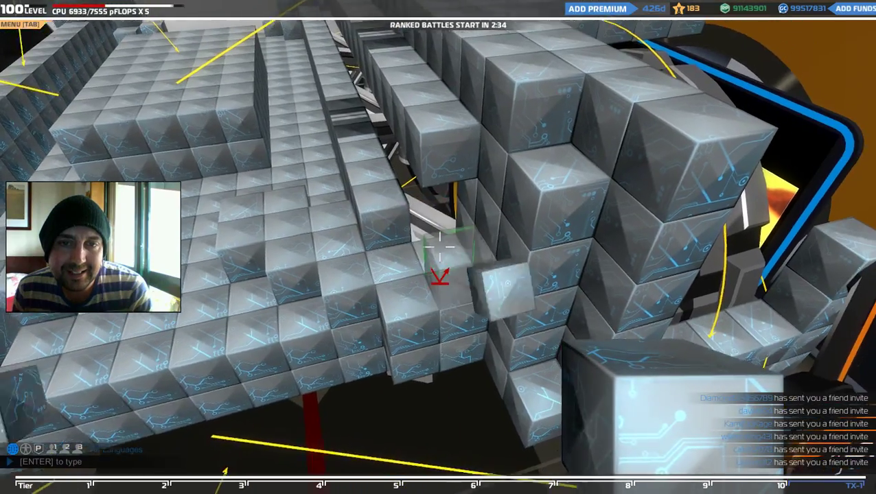
left_click(438, 250)
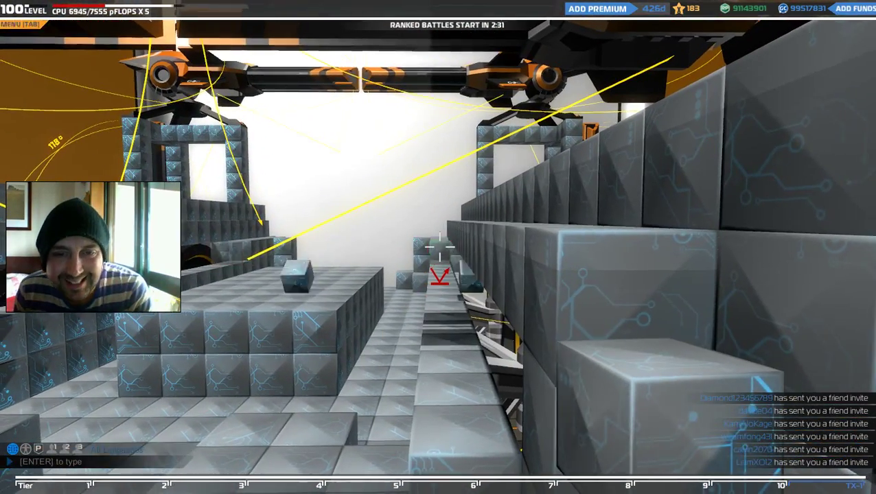
left_click(438, 250)
left_click(438, 250)
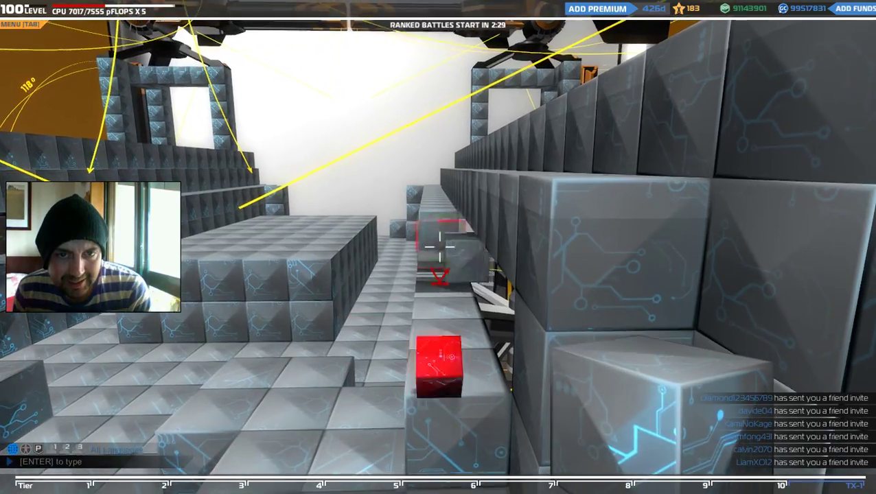
left_click(438, 251)
left_click(438, 250)
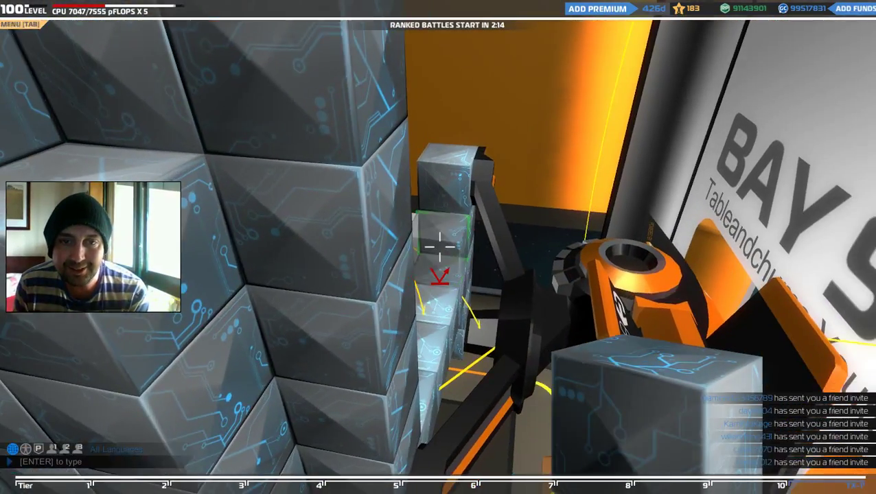
- Place cubes beside the gun strut and around the wheel edge
left_click(438, 251)
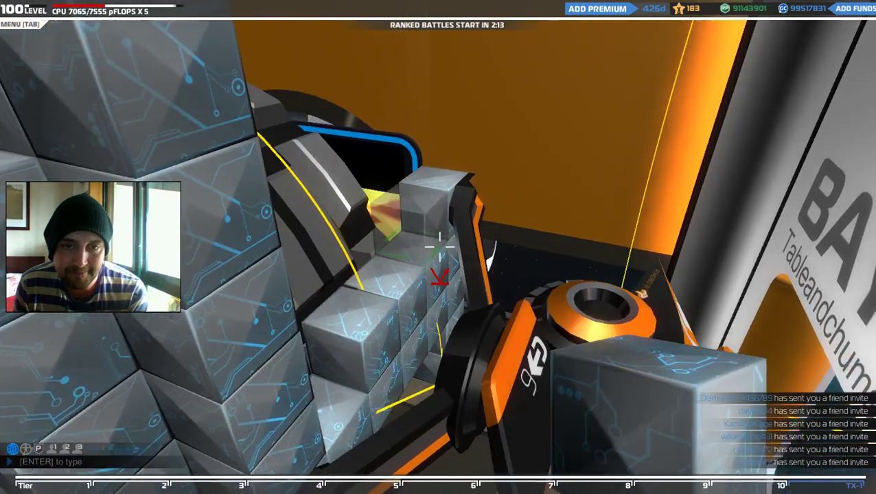
left_click(438, 251)
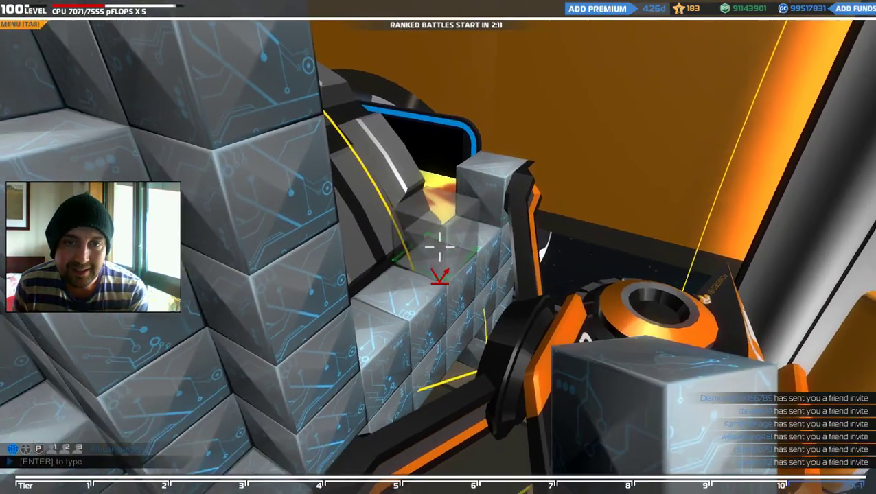
left_click(437, 250)
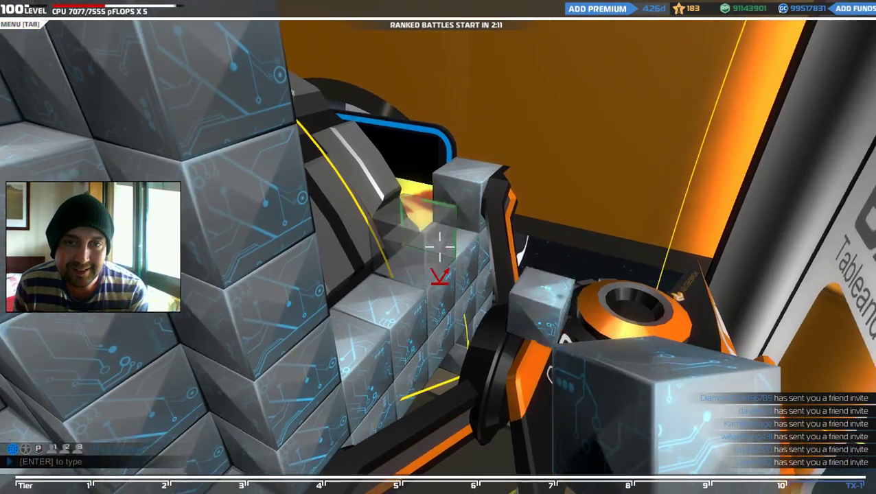
left_click(438, 251)
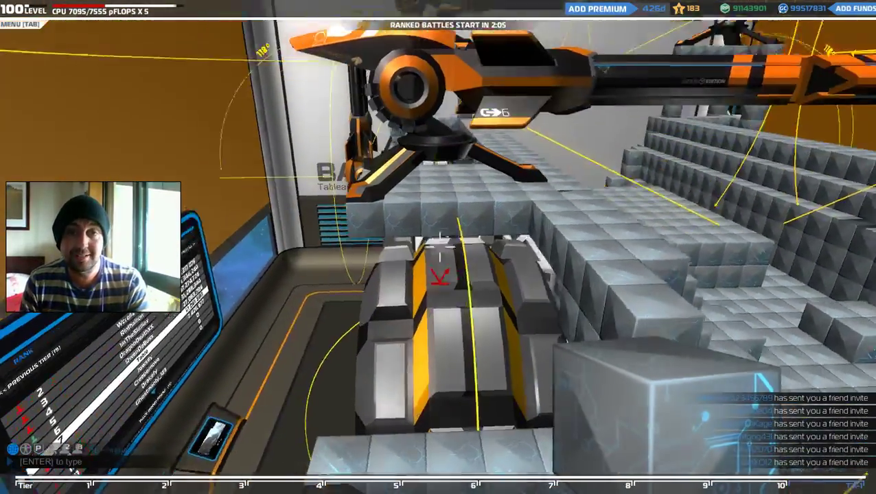
- Place cubes over and beside the tracks and beneath the gun mount
left_click(438, 251)
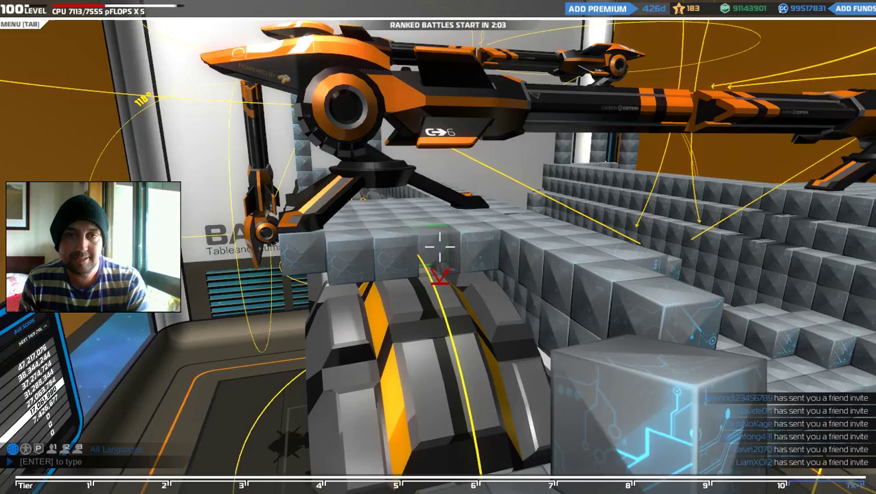
left_click(438, 250)
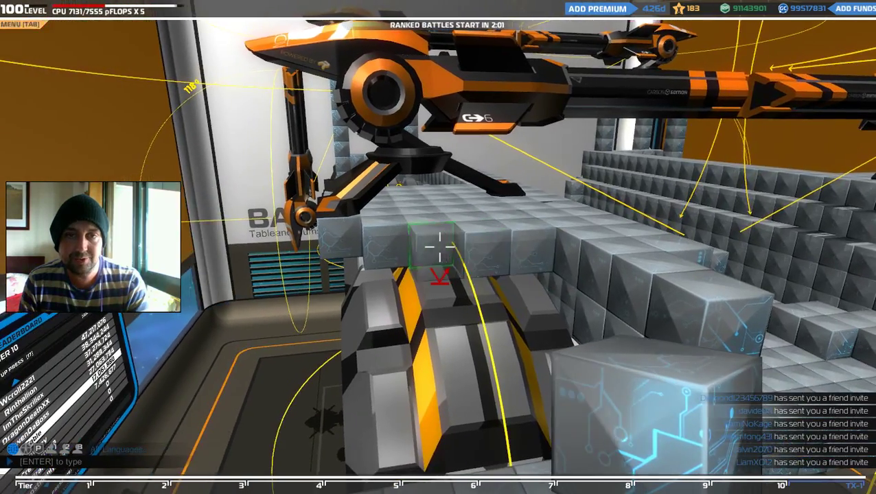
left_click(438, 251)
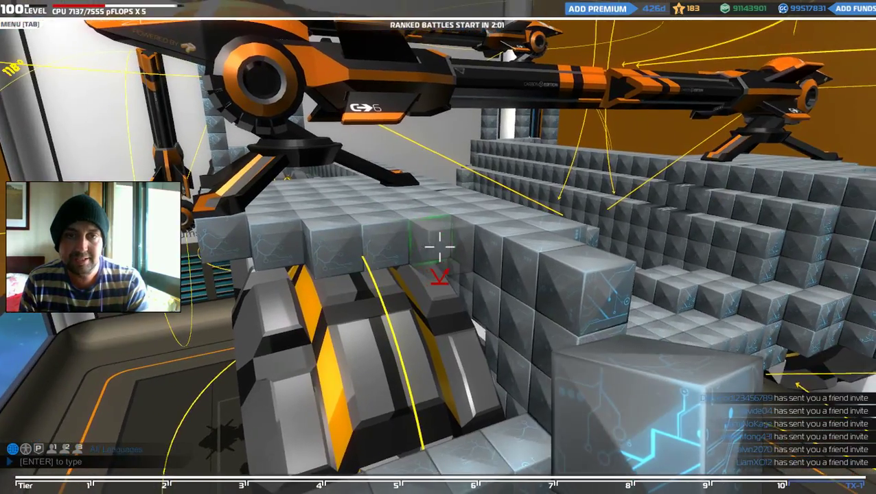
left_click(438, 251)
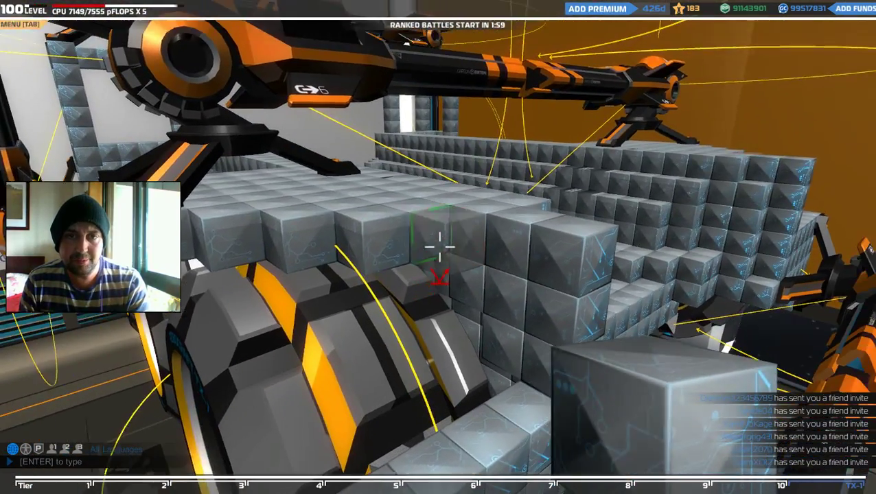
left_click(438, 251)
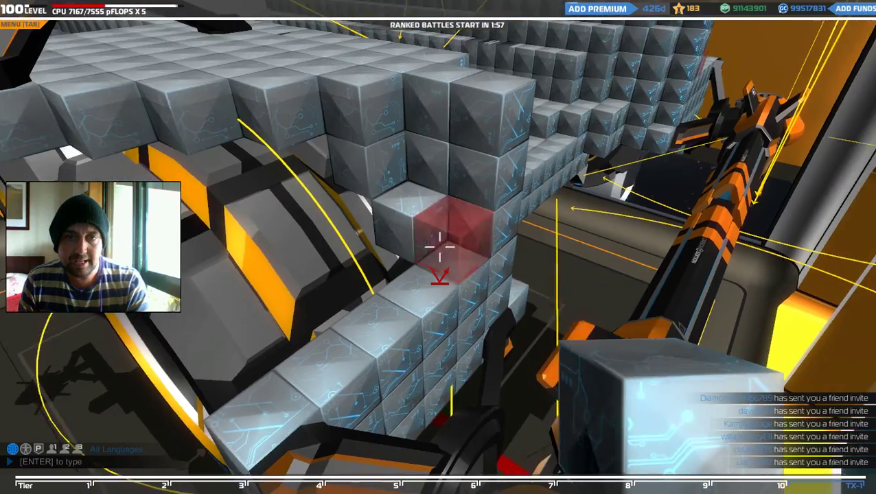
left_click(438, 250)
left_click(438, 251)
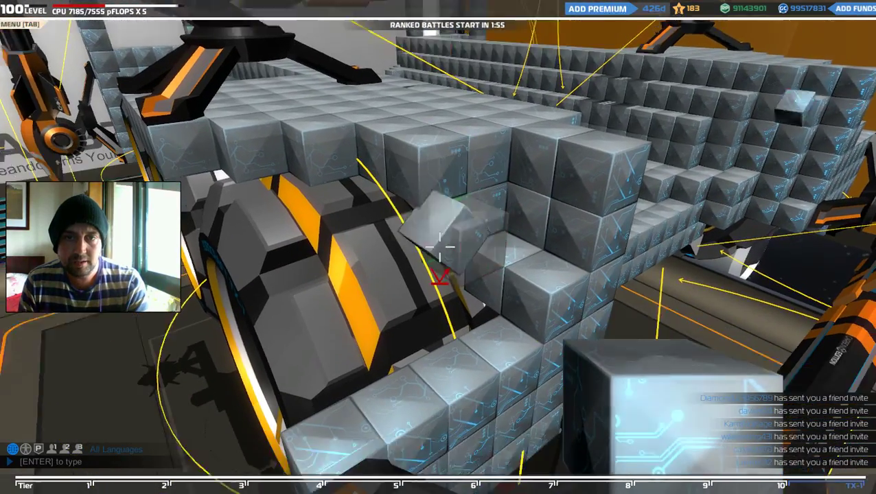
left_click(438, 251)
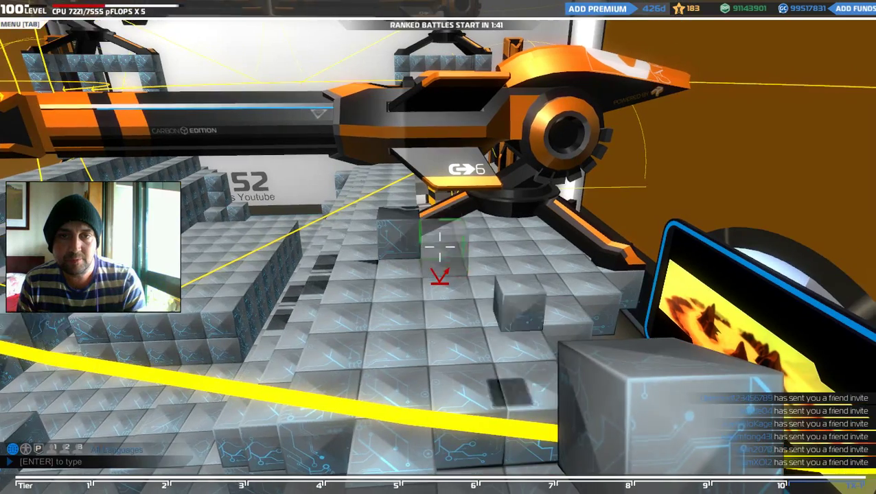
- Add cubes around the gun mount base and above the tracks
left_click(439, 248)
left_click(439, 247)
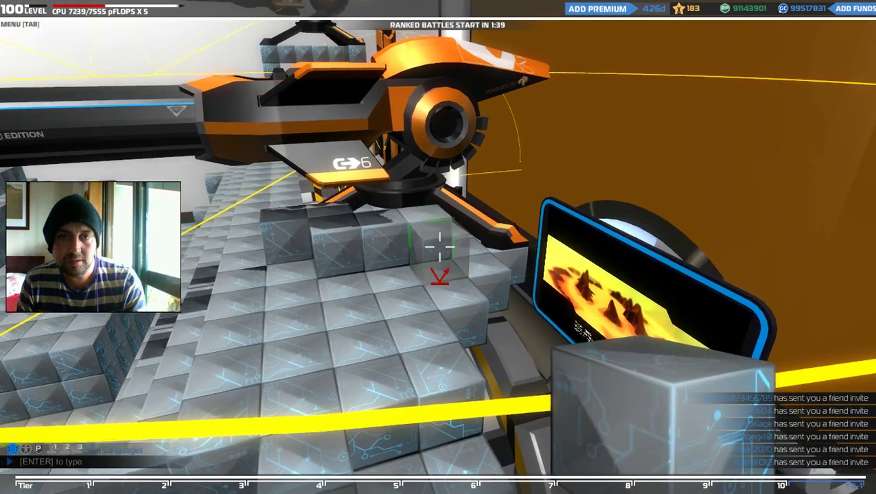
left_click(440, 247)
left_click(440, 247)
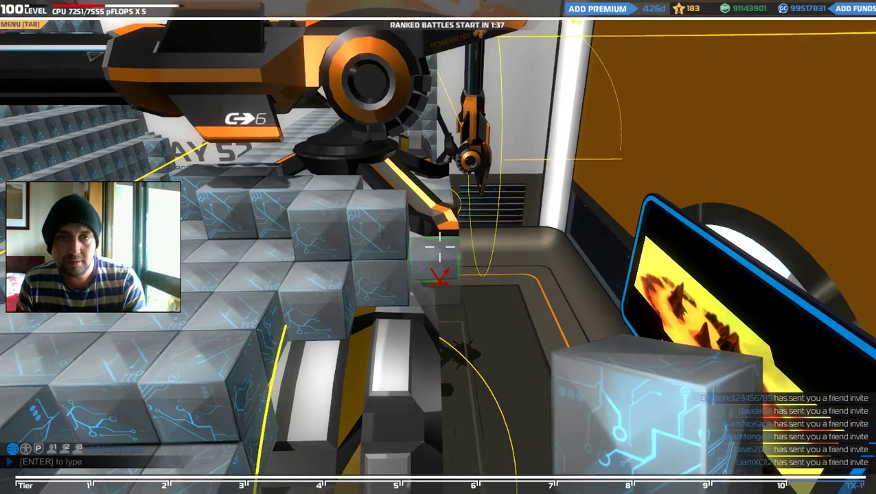
left_click(439, 247)
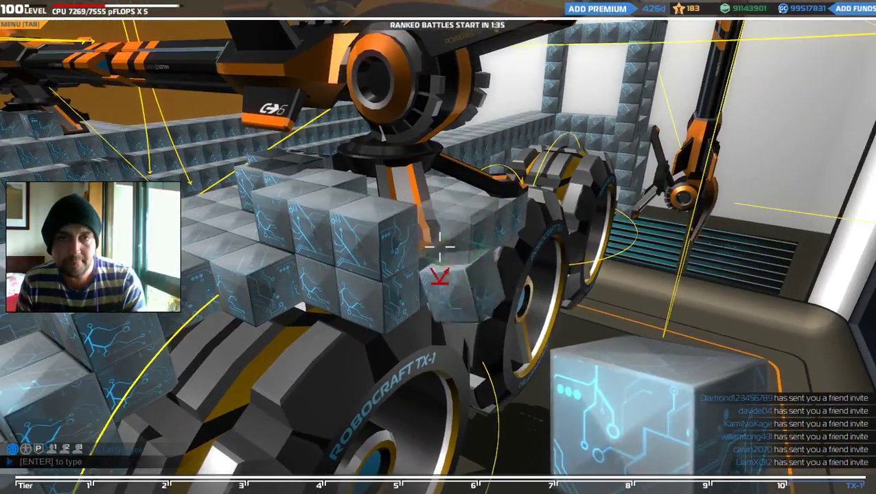
key("w")
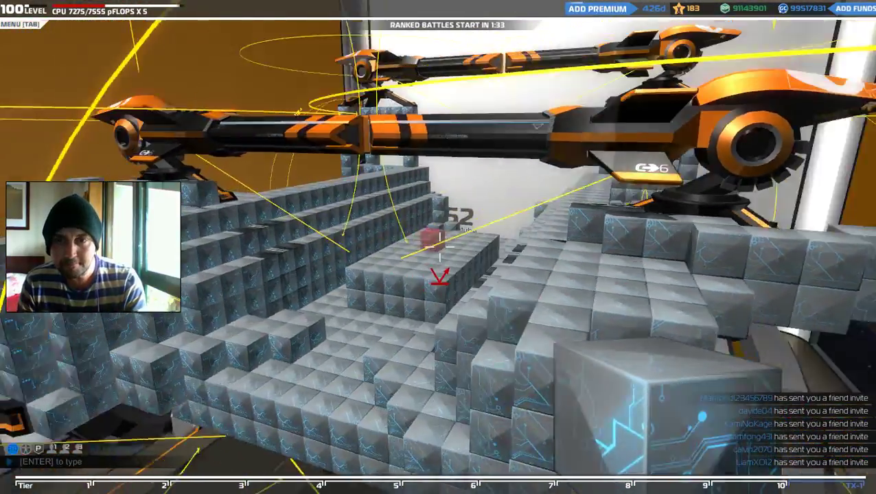
- Fly to the rear gun mount and thicken the arch beneath it
key("w")
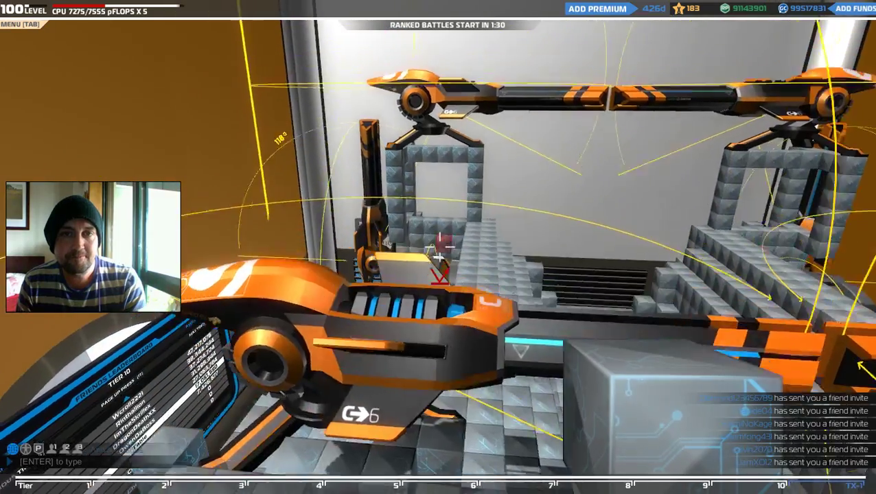
key("w")
left_click(438, 247)
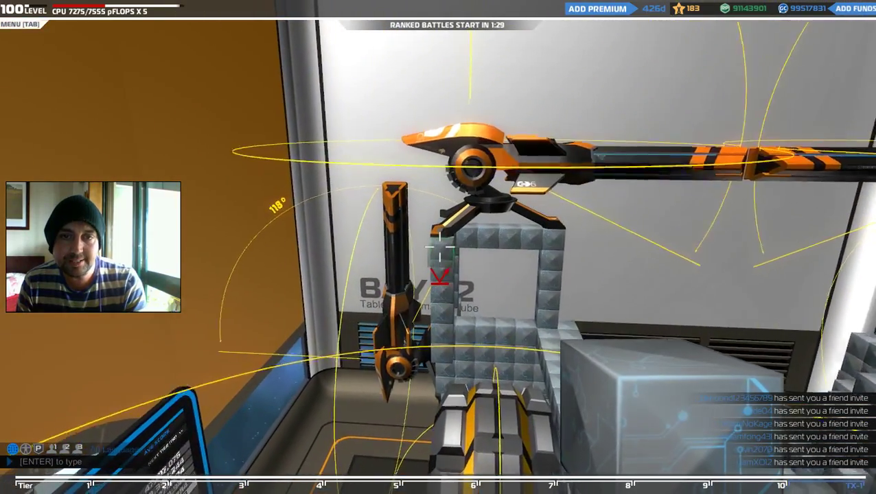
key("w")
left_click(438, 247)
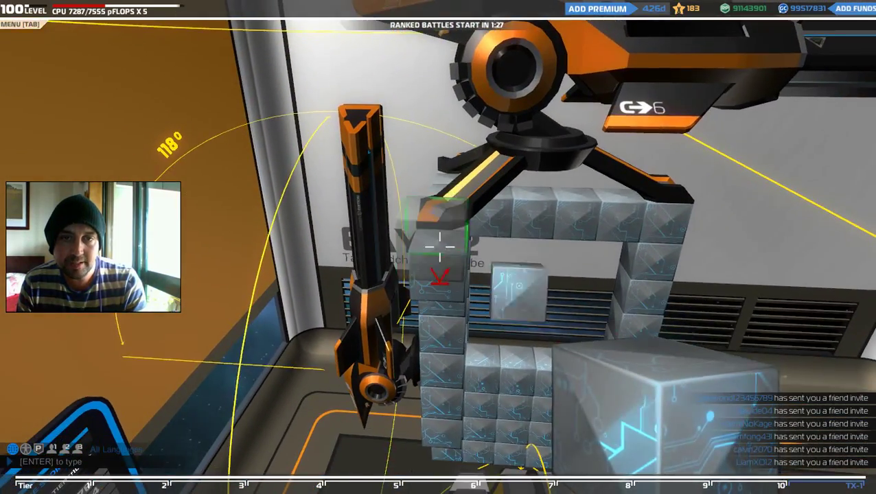
left_click(438, 247)
left_click(438, 247)
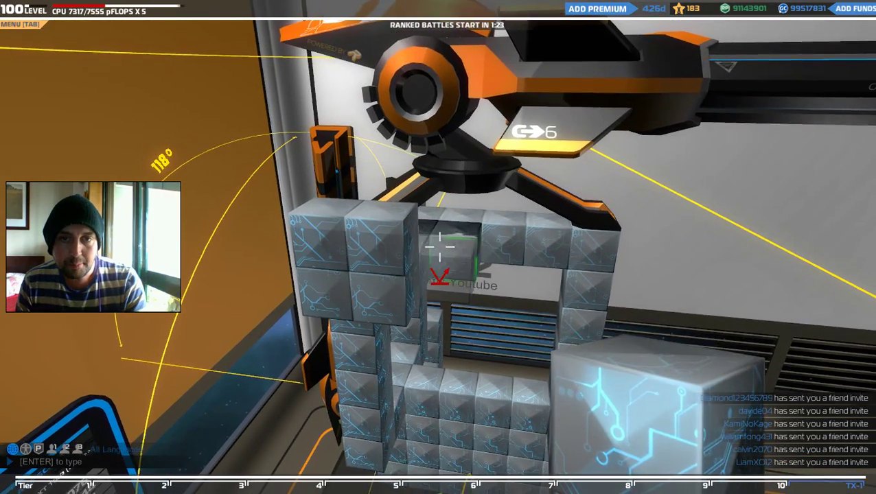
- Extend the arch column, widen its top row, and add cubes to its sides
left_click(438, 247)
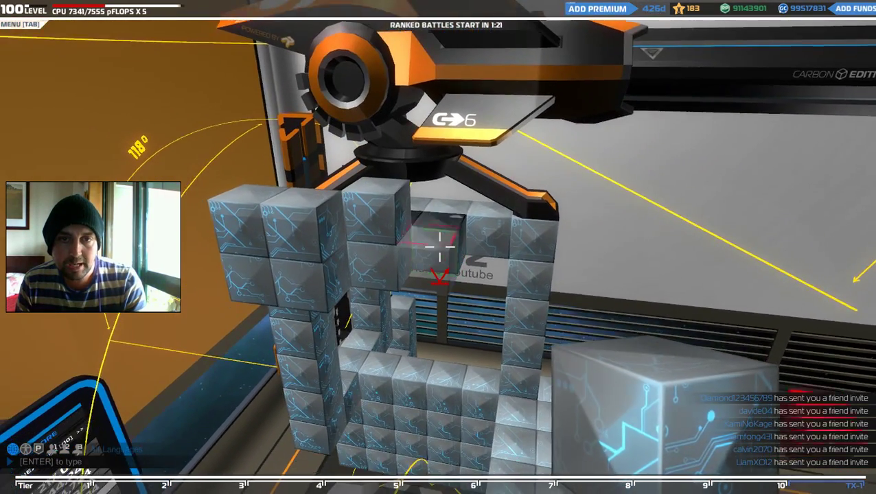
left_click(438, 247)
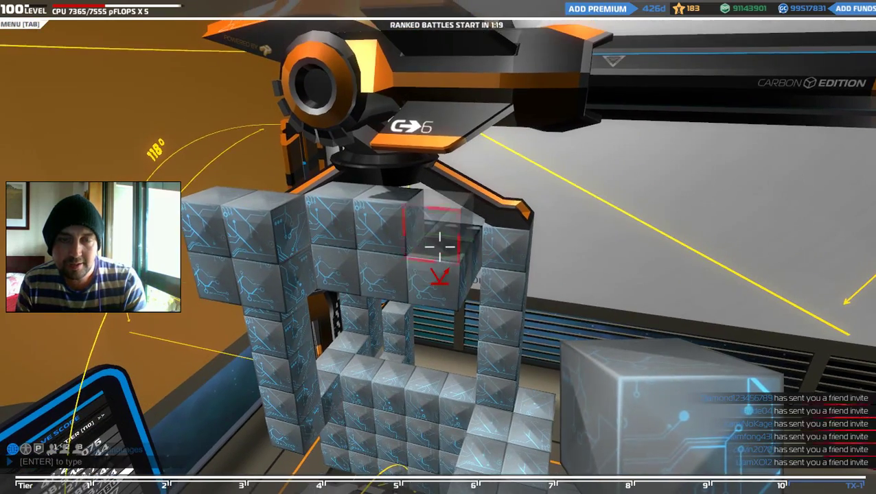
left_click(438, 247)
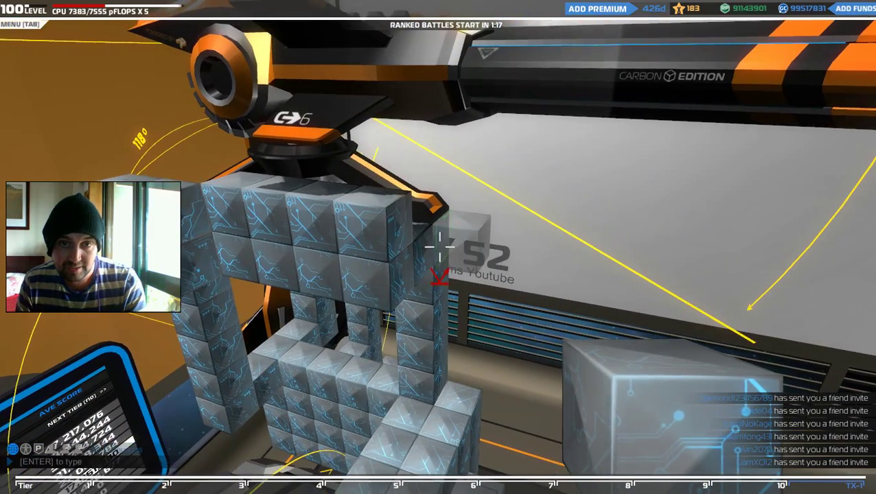
left_click(438, 247)
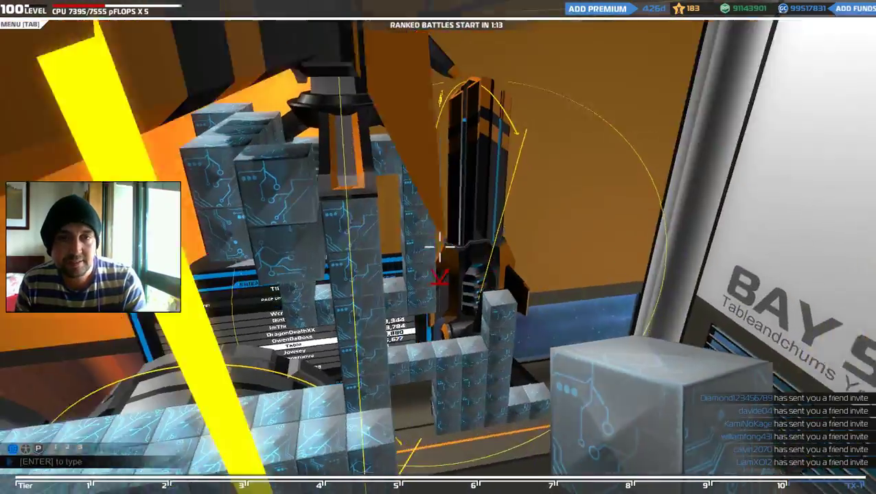
left_click(438, 247)
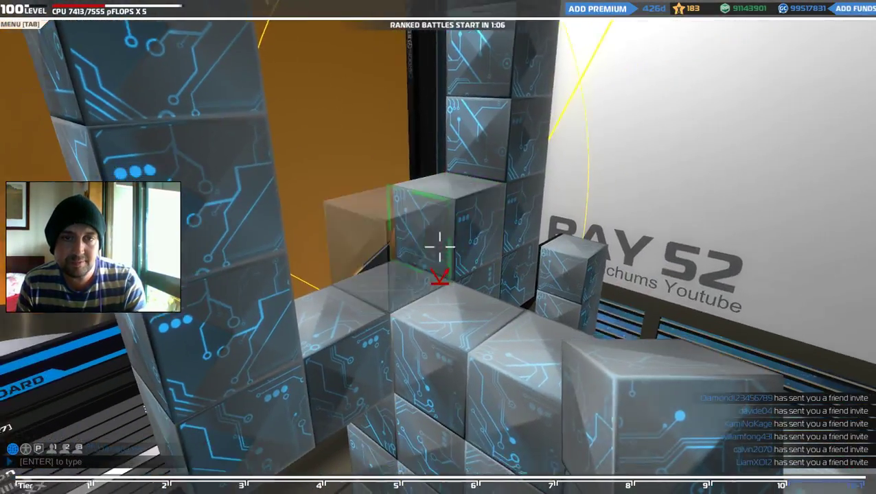
- Stack cubes on the pillar under the gun and fill its remaining gaps
left_click(440, 247)
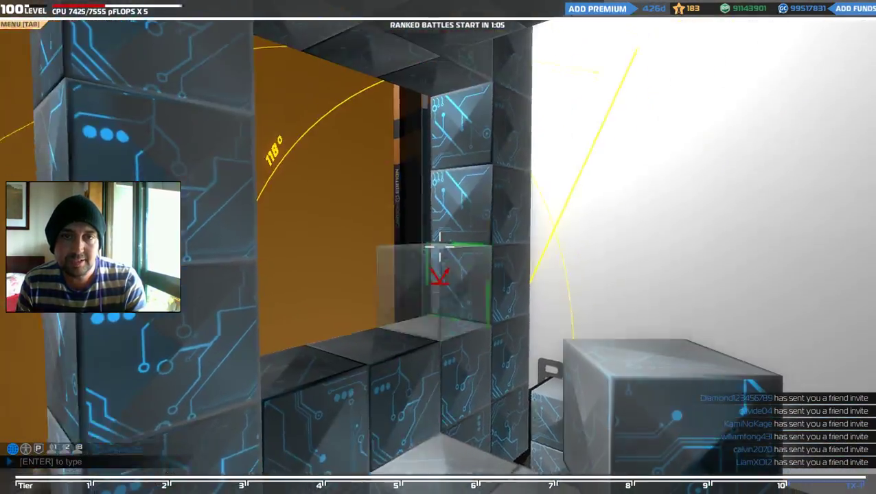
left_click(439, 248)
left_click(440, 248)
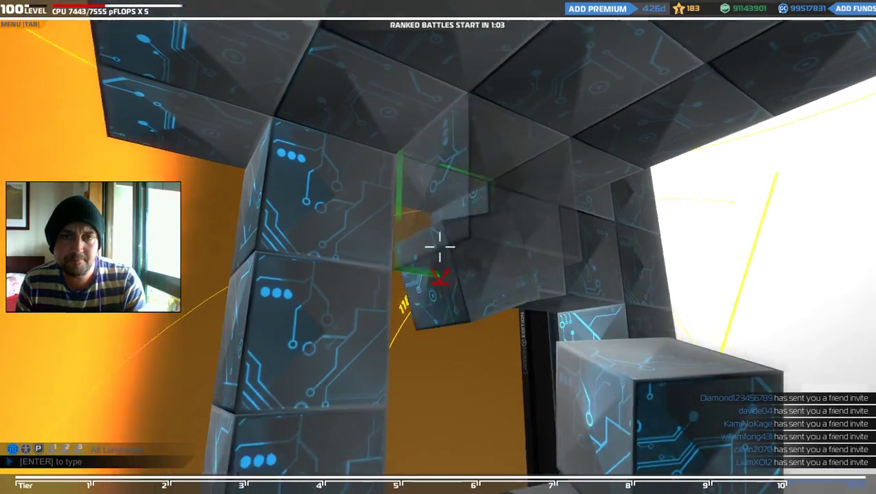
left_click(440, 247)
left_click(440, 248)
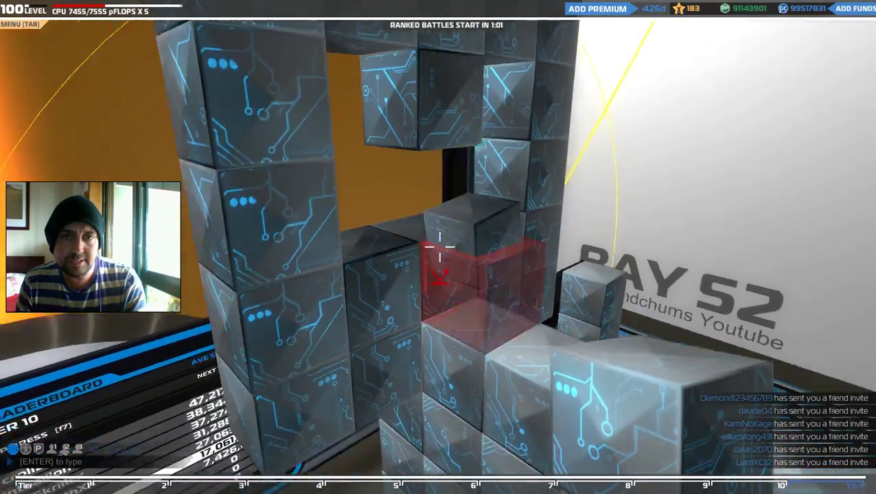
- Survey the whole hull down to its central trench, then bring up the cube inventory
key("s")
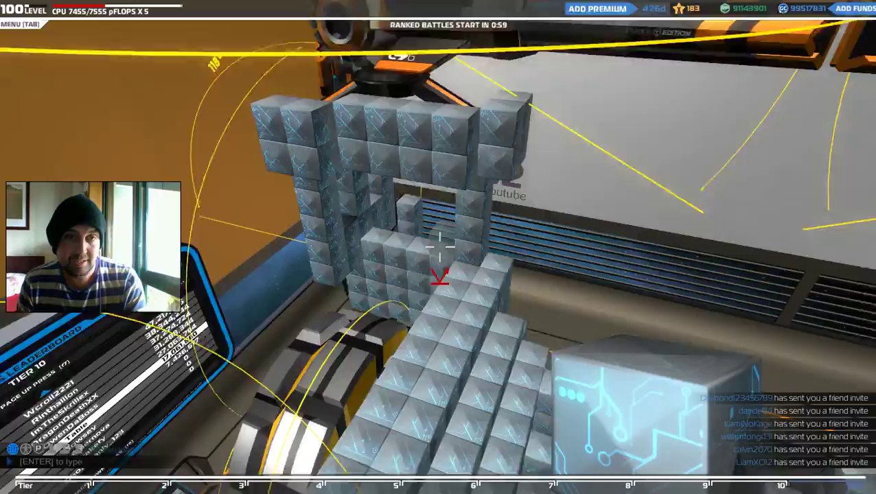
key("w")
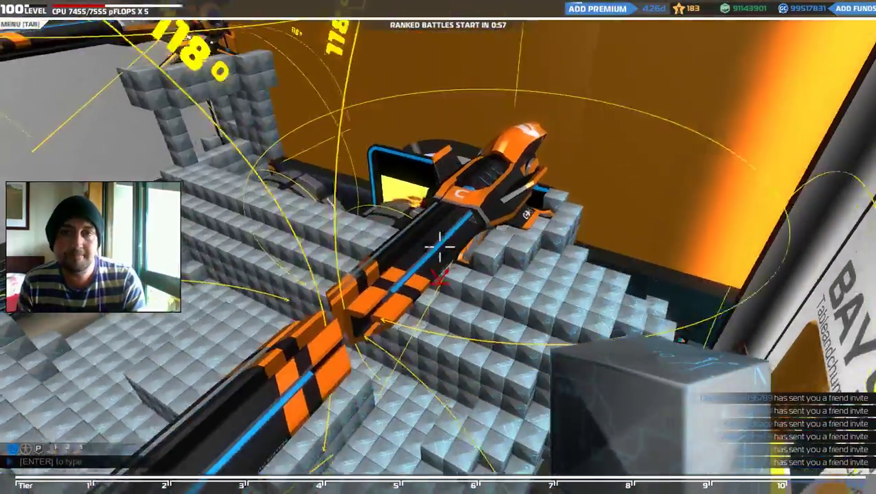
key("w")
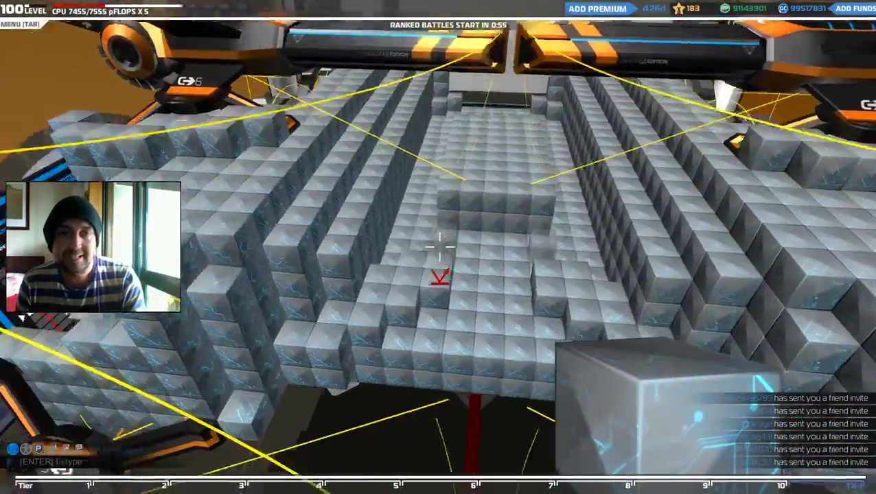
key("w")
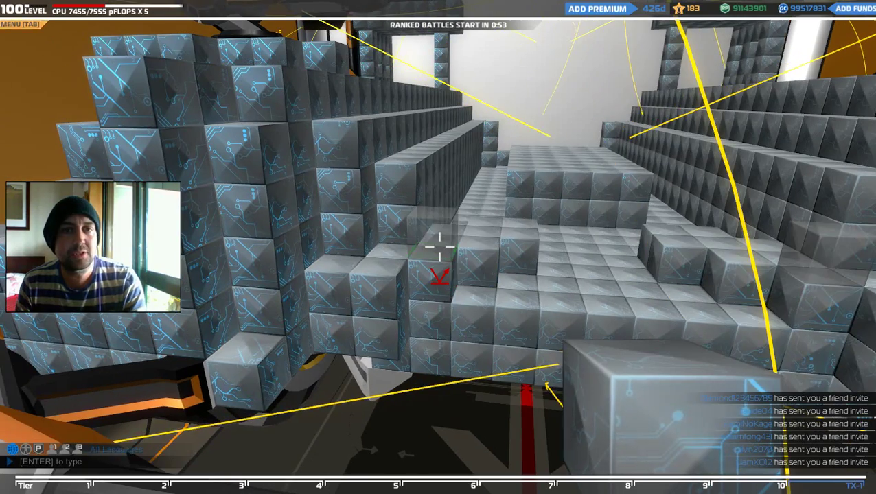
key("q")
key("q")
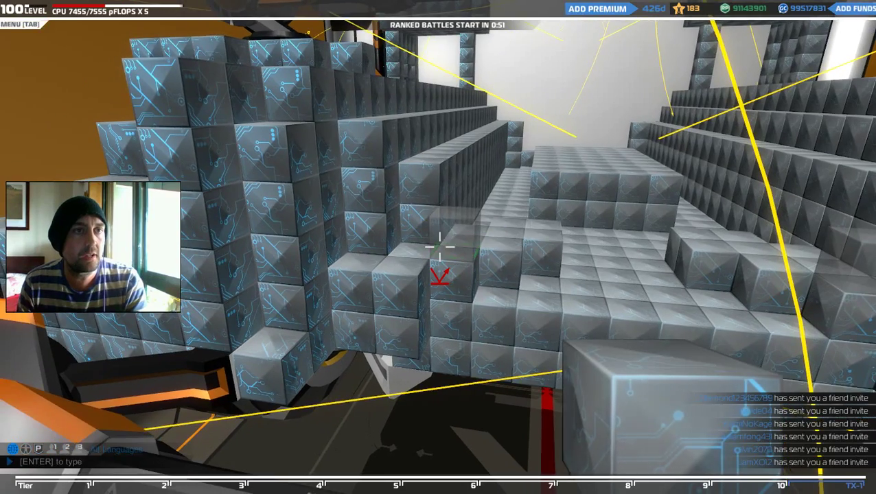
key("q")
scroll(421, 274, "down", 2)
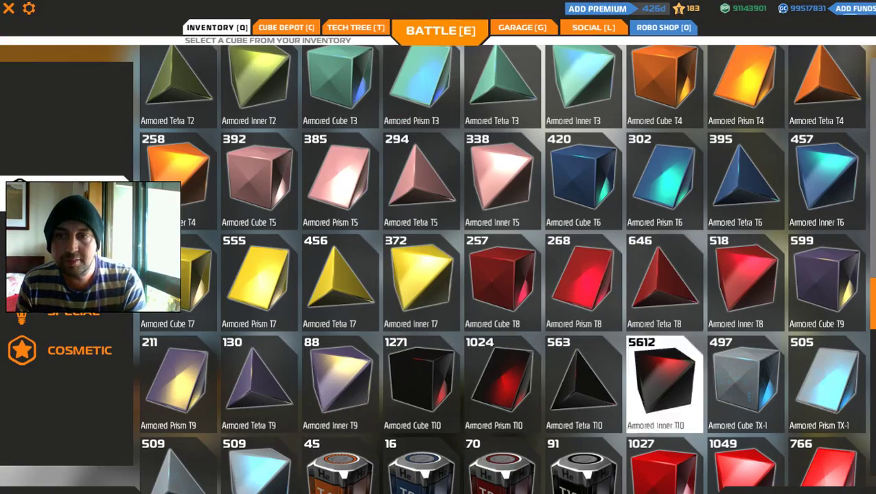
- Select Armored Inner T10 and place five angled pieces along the stepped hull wall
left_click(662, 381)
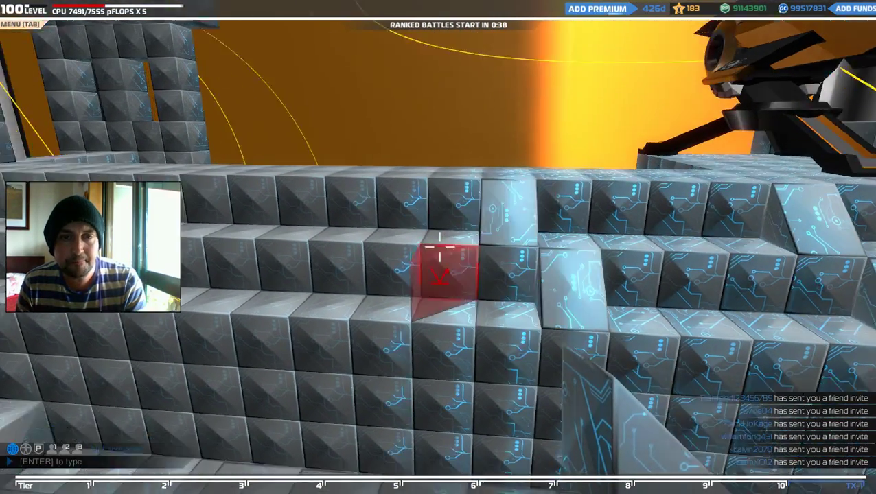
left_click(440, 247)
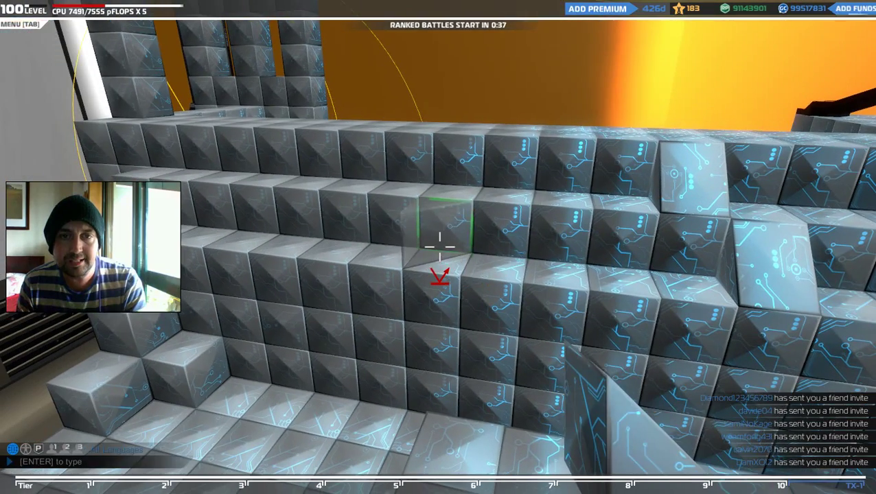
left_click(440, 247)
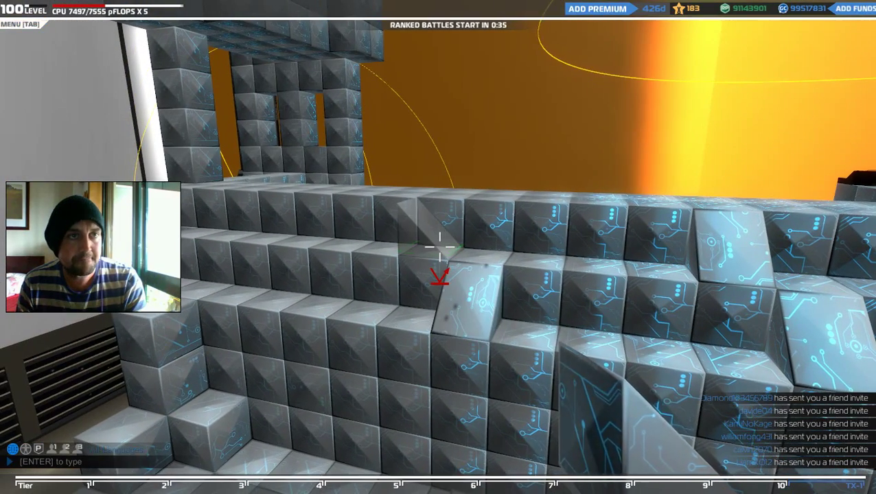
left_click(440, 247)
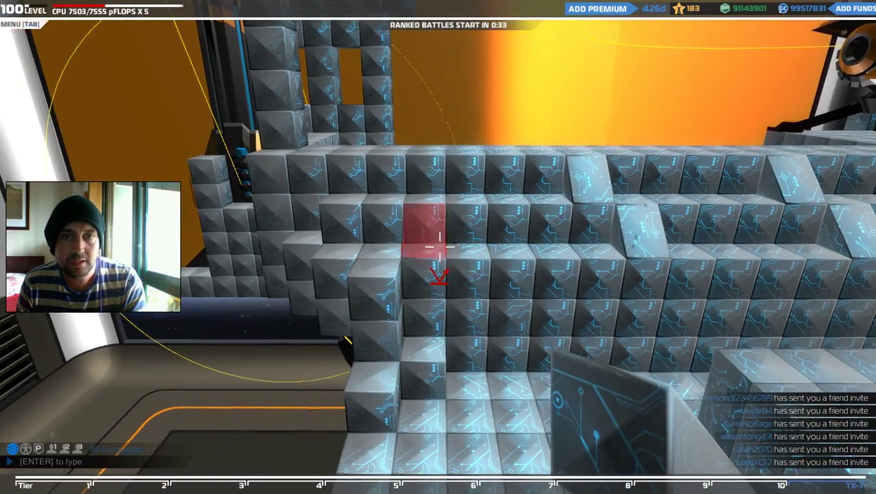
left_click(440, 247)
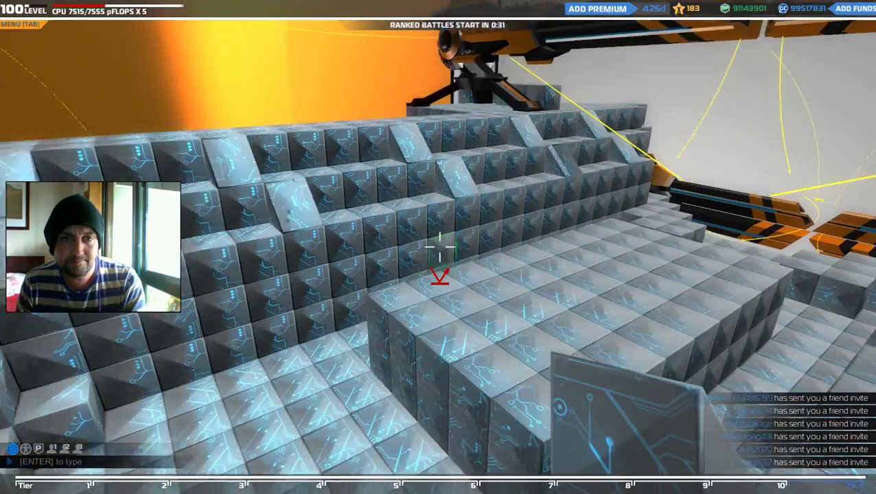
left_click(440, 247)
- Swap three misplaced angled pieces on the wall, under the hull and in the trench corner
right_click(440, 247)
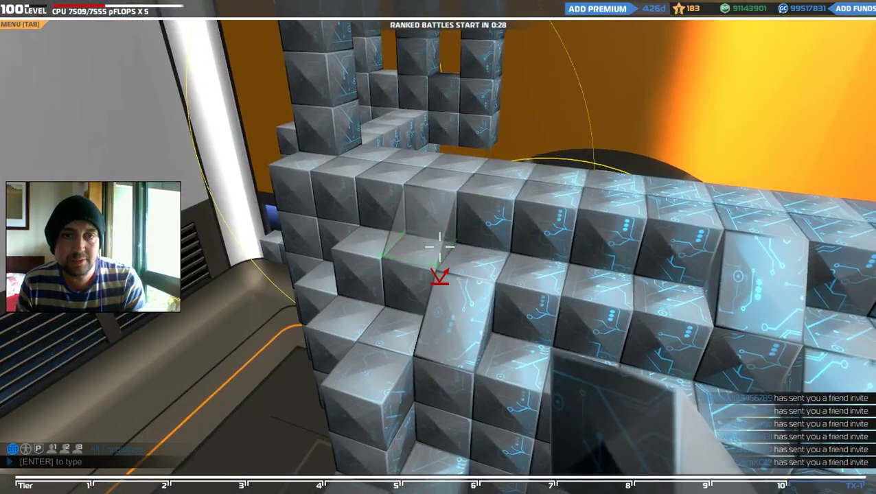
left_click(440, 247)
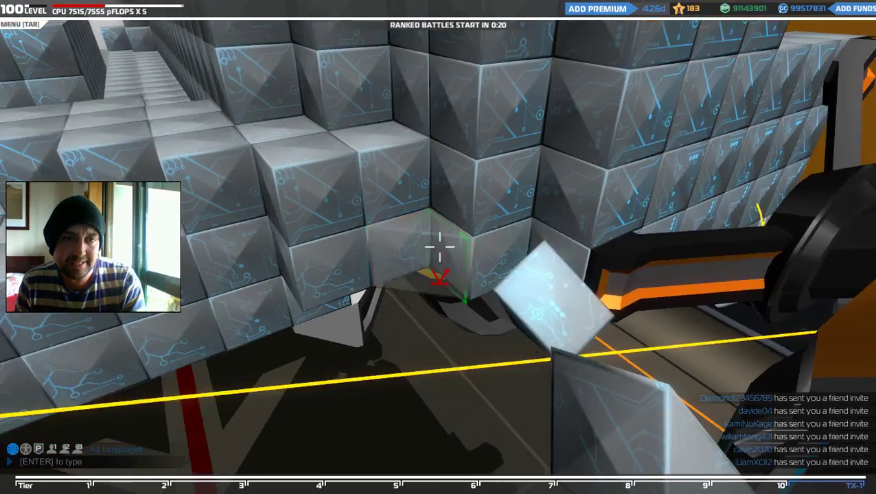
right_click(437, 257)
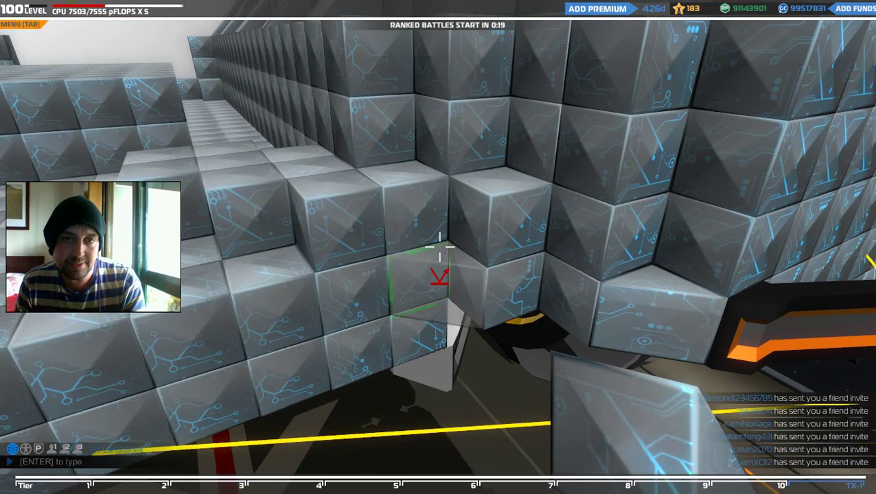
left_click(438, 258)
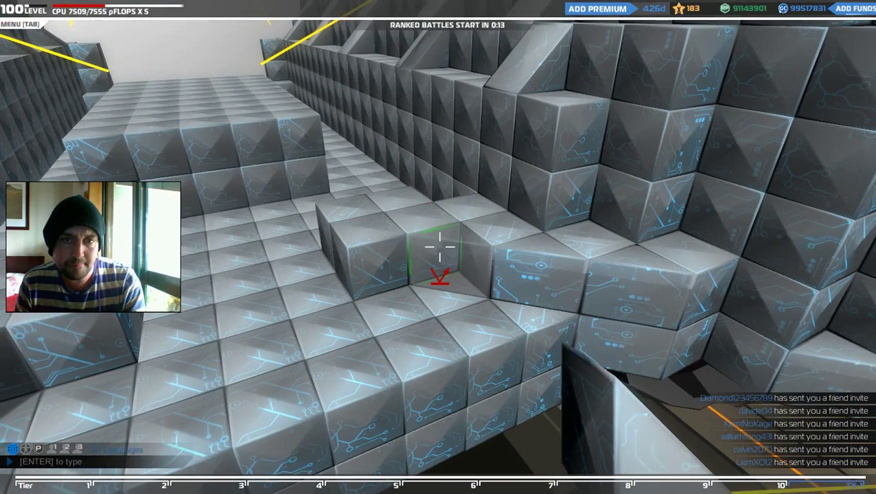
right_click(438, 257)
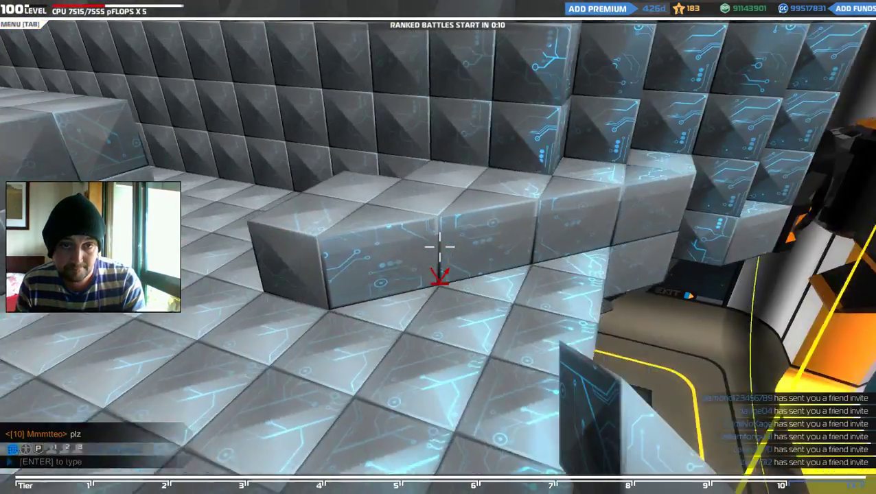
left_click(437, 257)
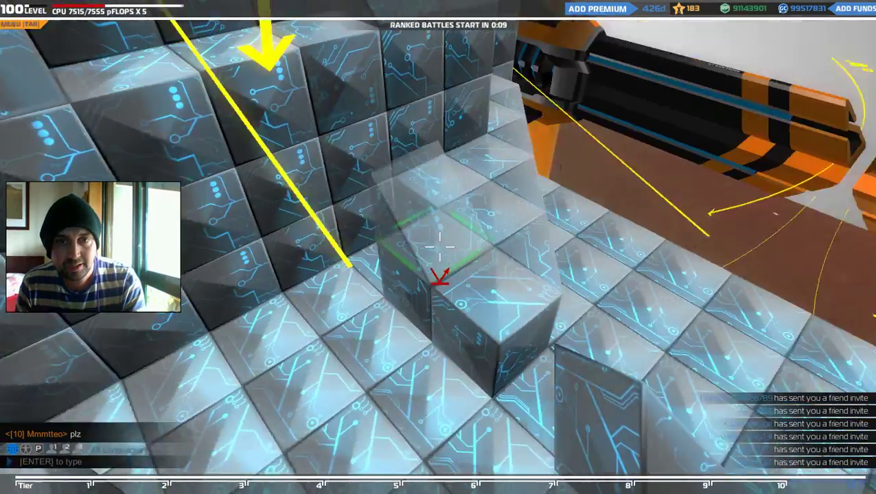
- Select Armored Inner TX-1 from the inventory and delete a wedge block from the sloped hull
key("c")
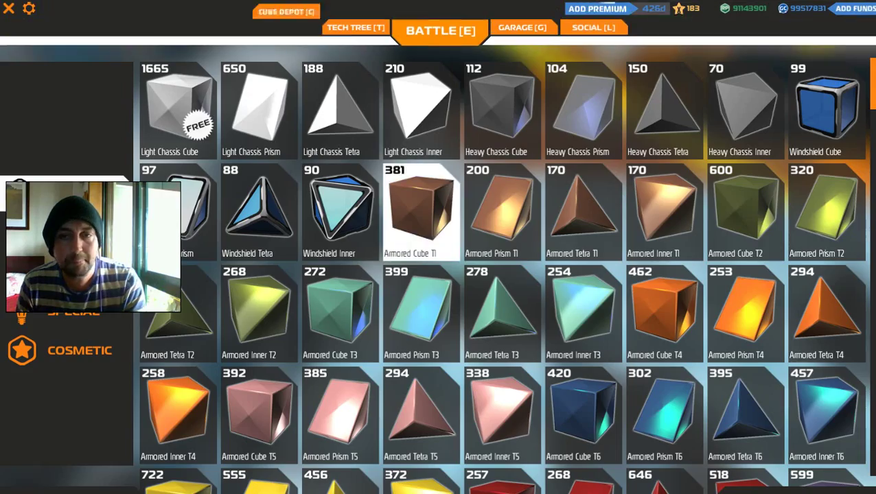
scroll(501, 315, "down", 3)
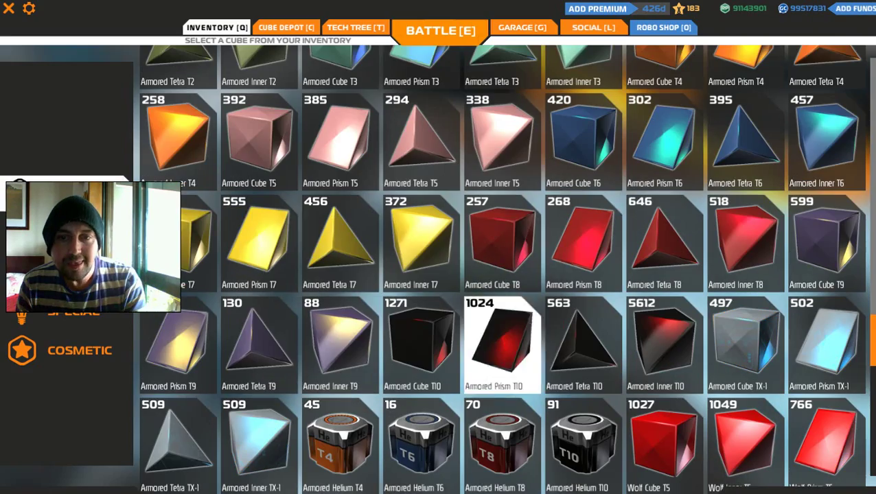
left_click(257, 440)
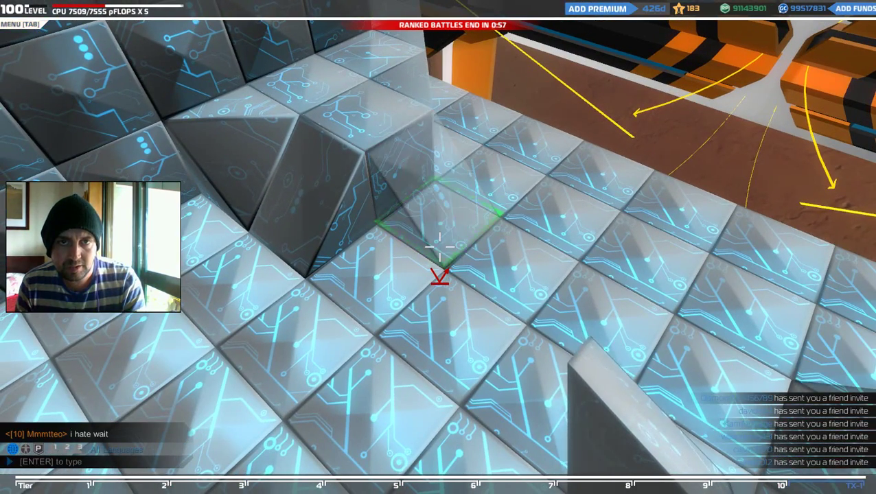
key("q")
key("q")
key("q")
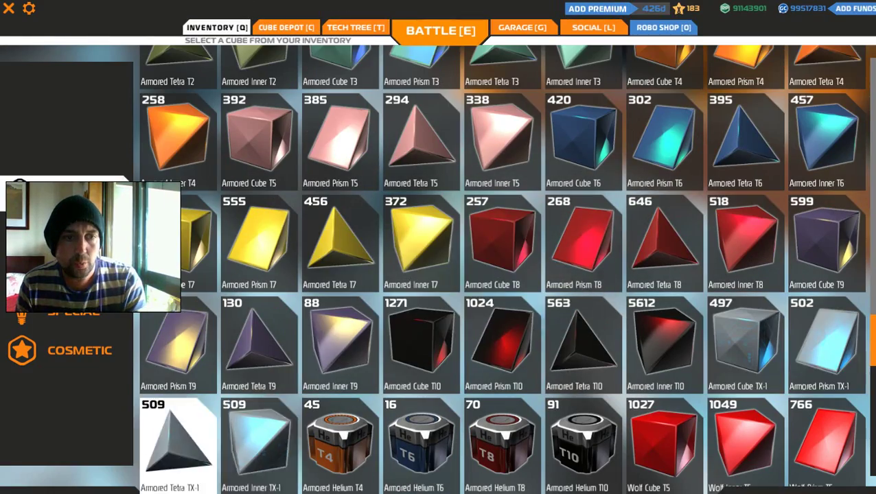
key("q")
right_click(439, 275)
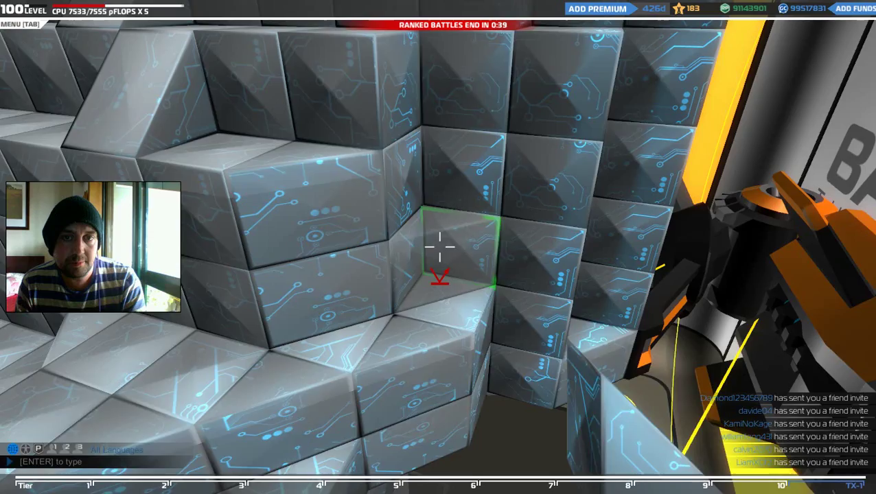
- Place a block on the hull, pick Armored Inner T9, and remove a cube from the side
left_click(440, 247)
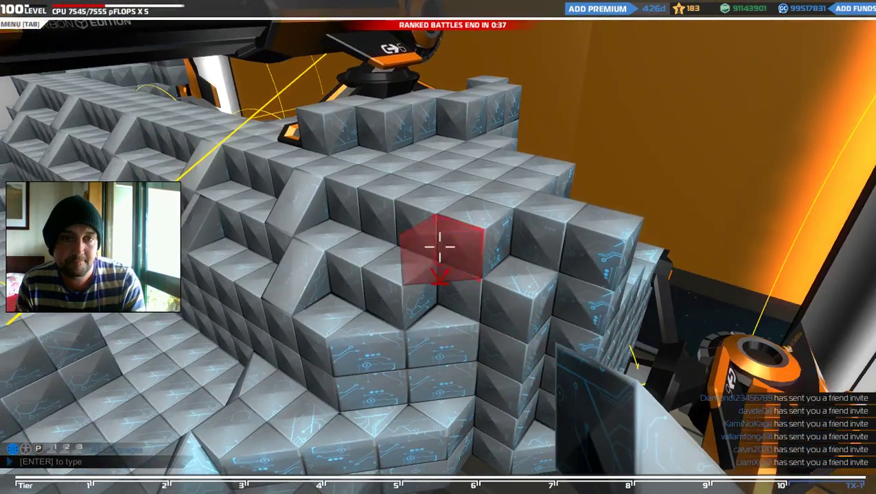
key("q")
scroll(439, 247, "down", 3)
scroll(439, 247, "down", 2)
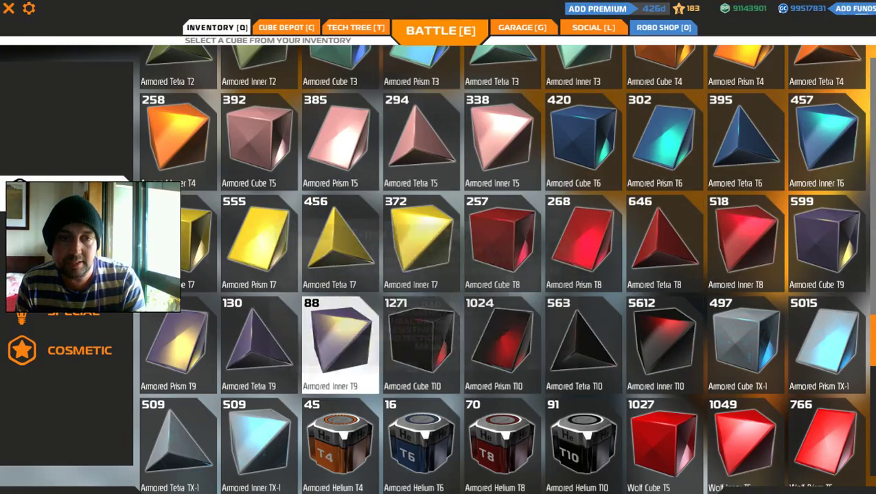
left_click(339, 340)
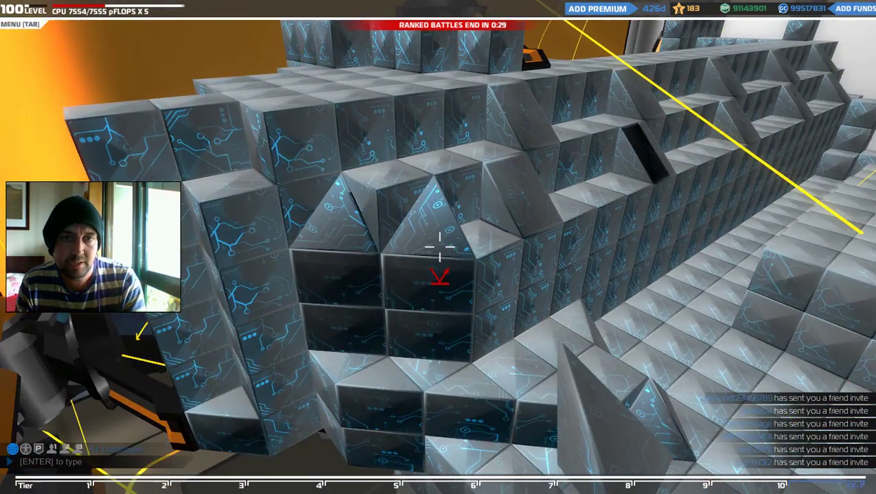
right_click(440, 246)
- Switch to Armored Inner TX-1, add a prism block on the hull's lower edge, then reopen inventory
key("q")
scroll(439, 247, "down", 5)
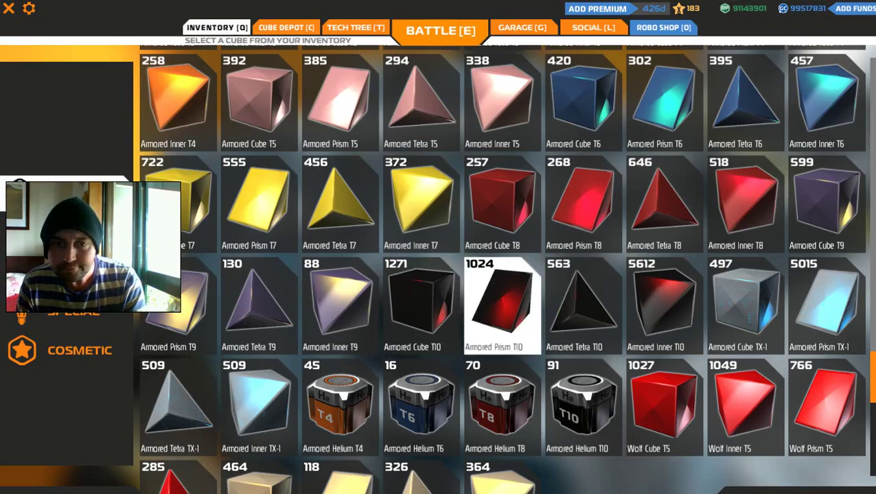
left_click(259, 405)
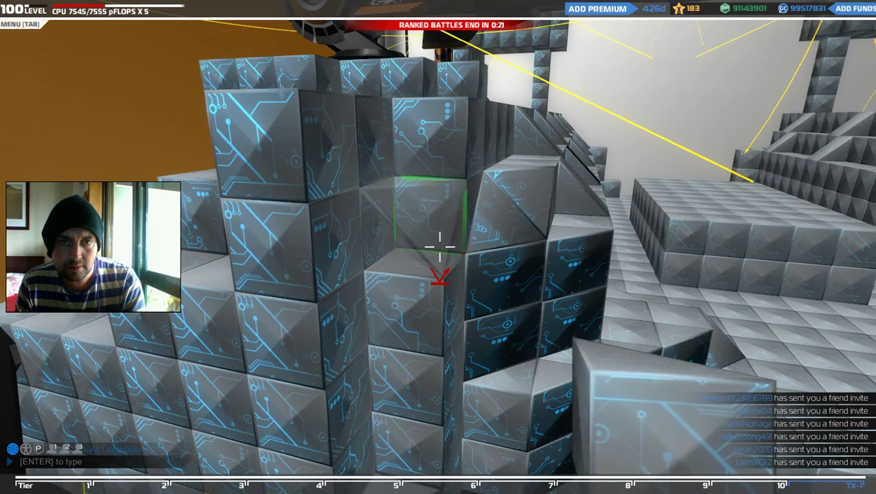
left_click_drag(439, 247, 439, 247)
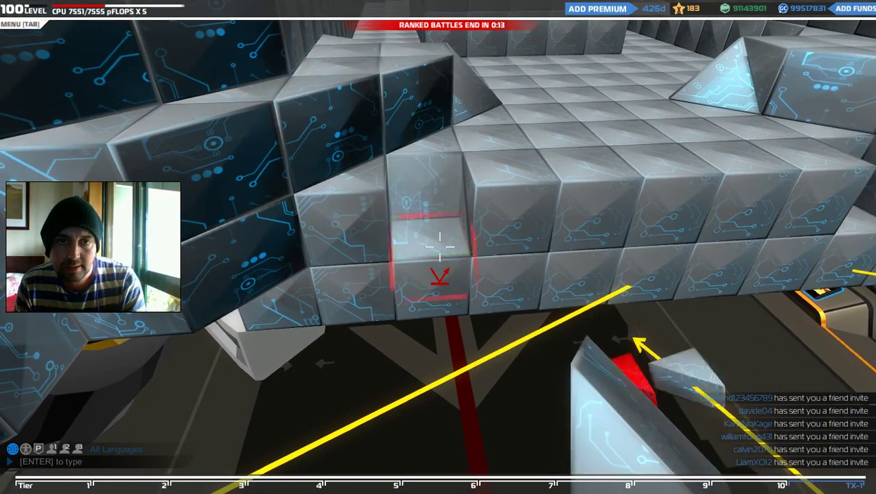
key("w")
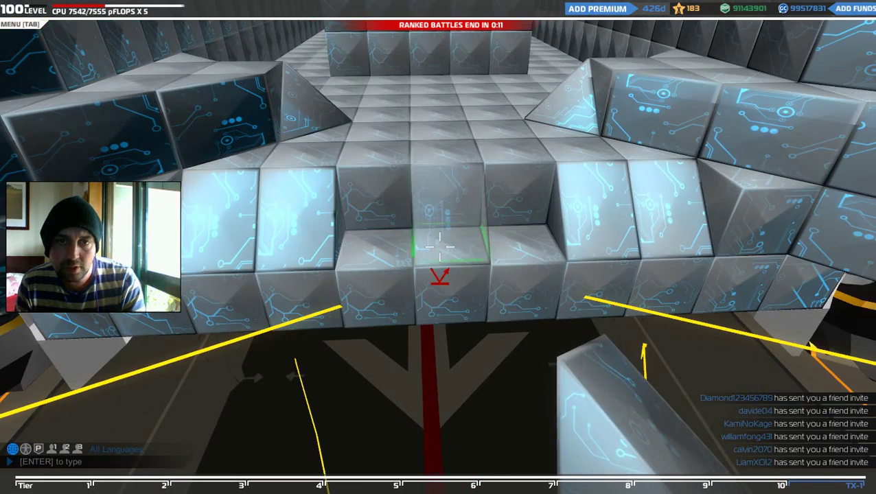
left_click(439, 247)
key("q")
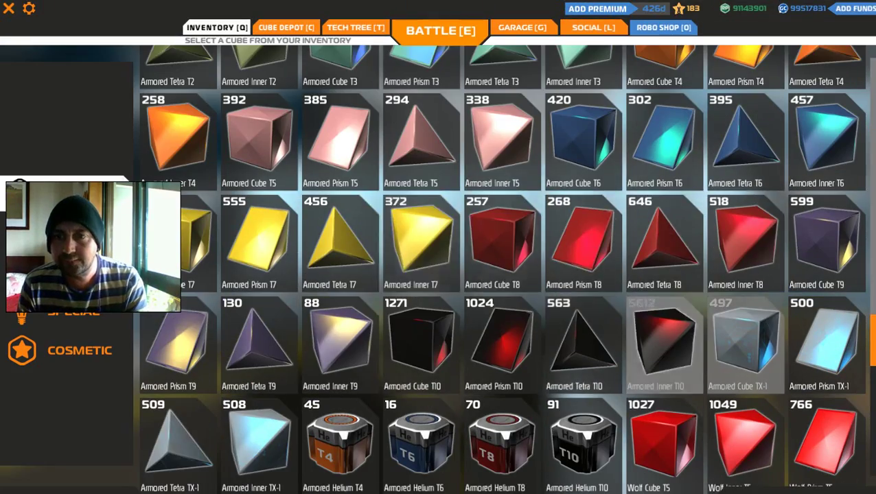
- Select a TX-1 armored piece and add cubes along the hull near the wheel area
left_click(259, 439)
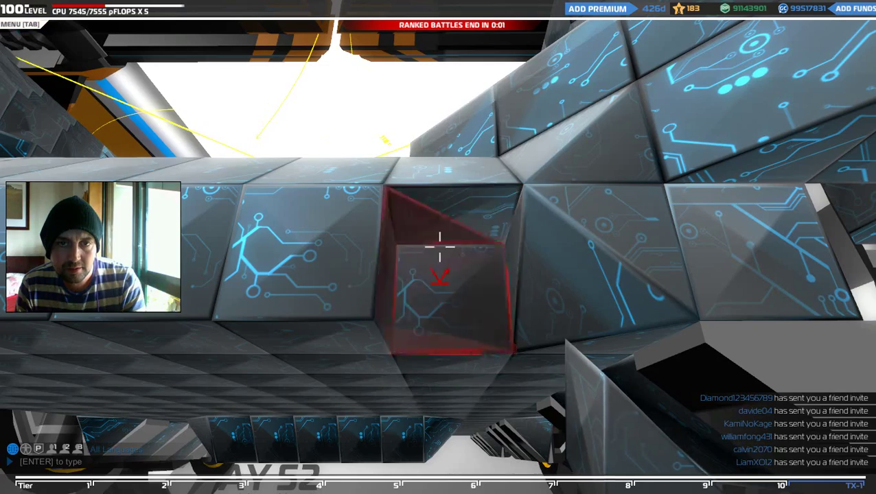
left_click(439, 254)
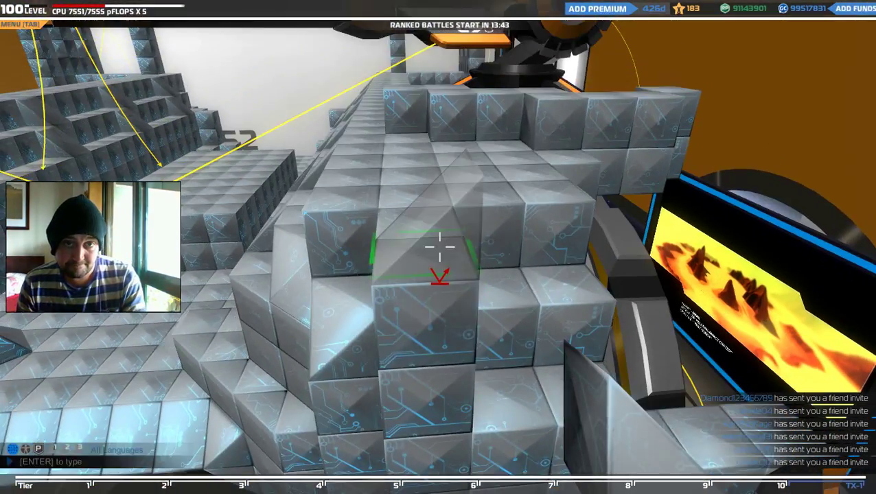
right_click(438, 254)
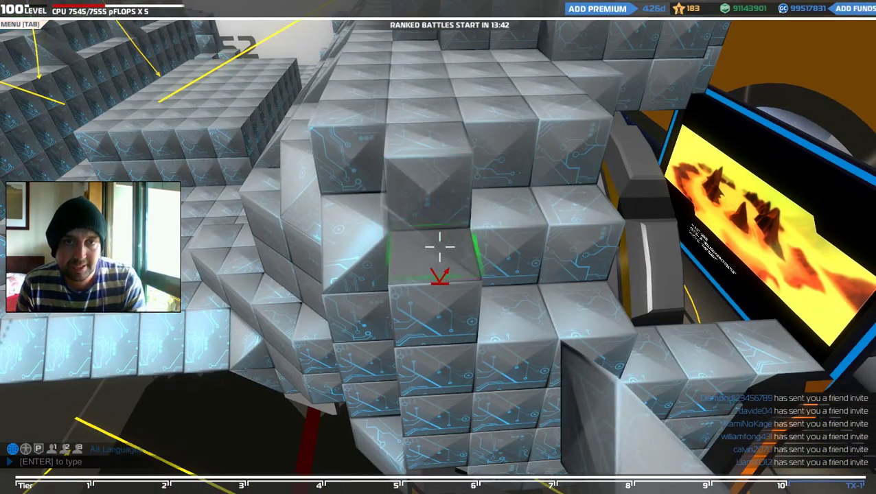
left_click(438, 254)
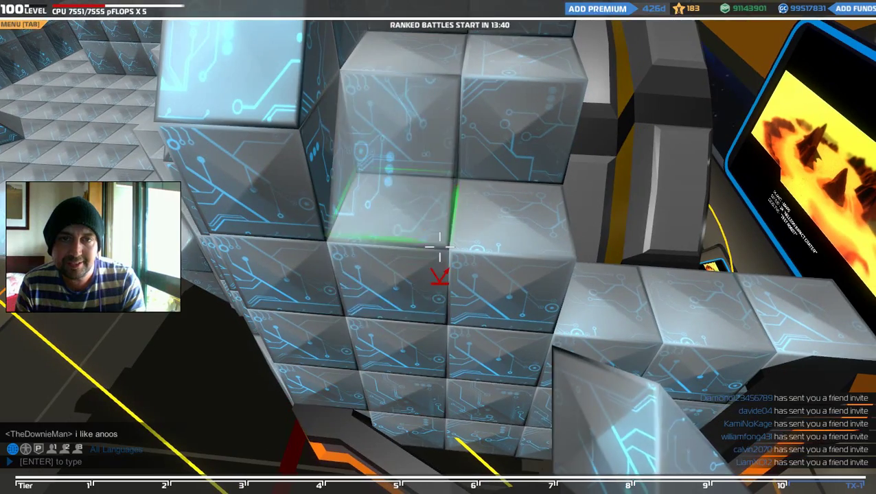
left_click(438, 254)
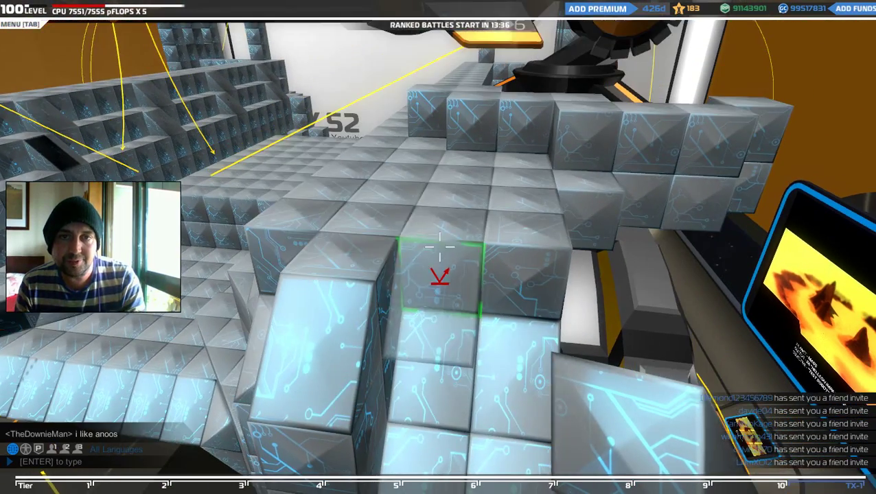
right_click(438, 254)
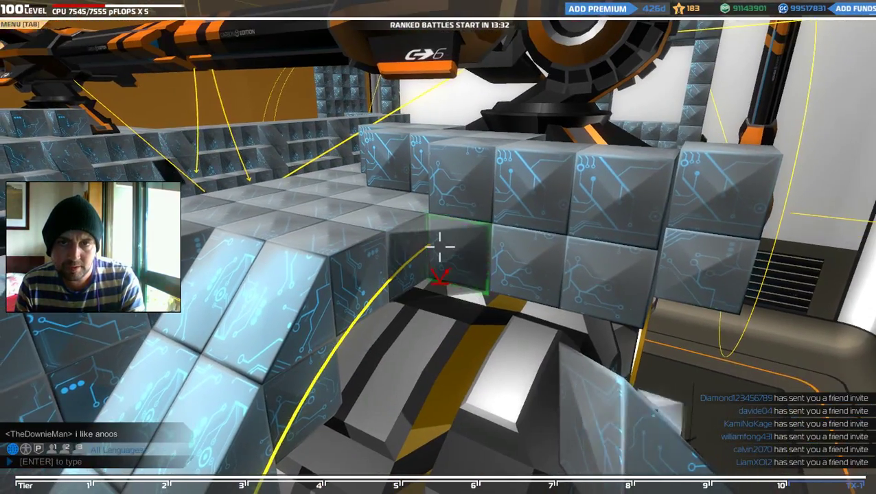
left_click(438, 254)
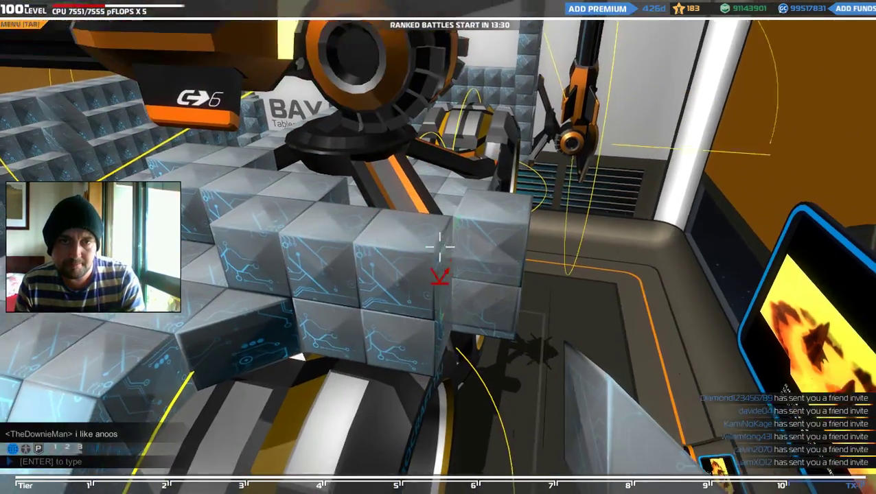
- Rebuild the front section armor with three cubes and add two cubes on top
right_click(437, 254)
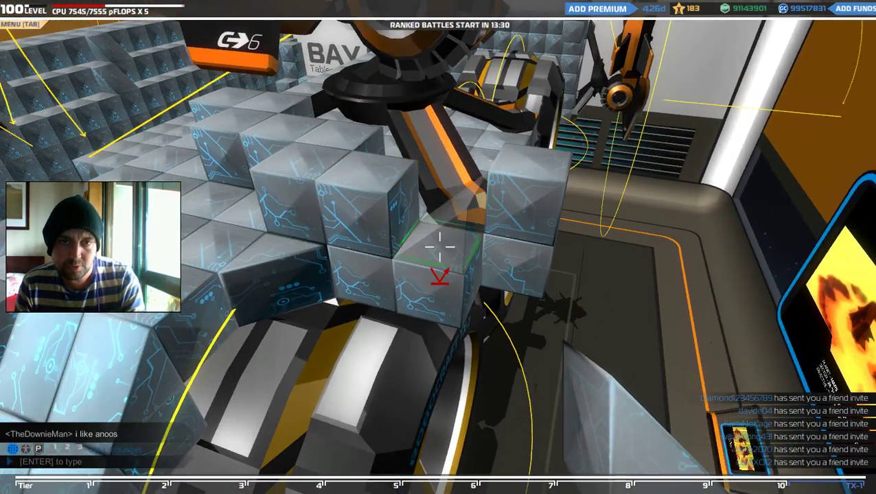
left_click(438, 254)
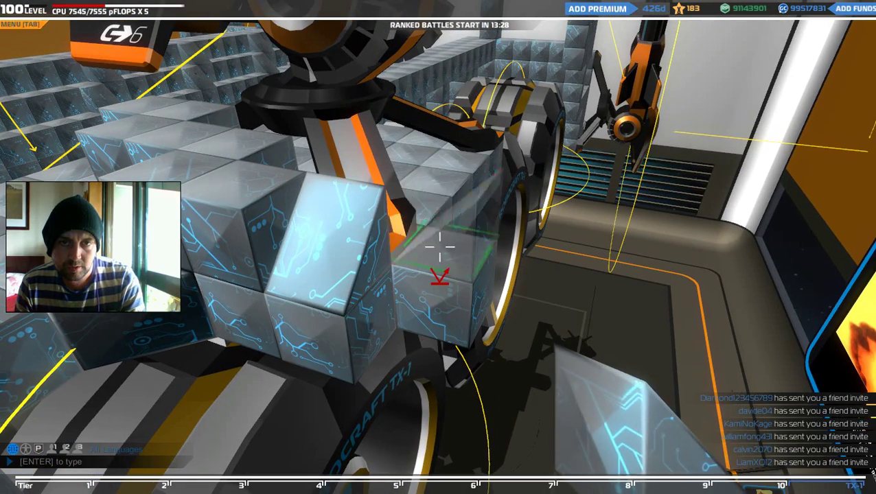
left_click(438, 254)
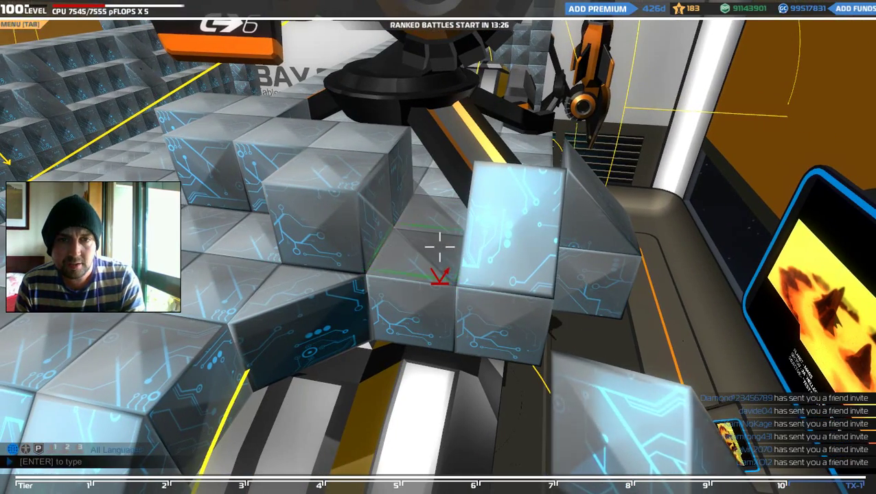
left_click(438, 254)
left_click_drag(438, 254, 438, 254)
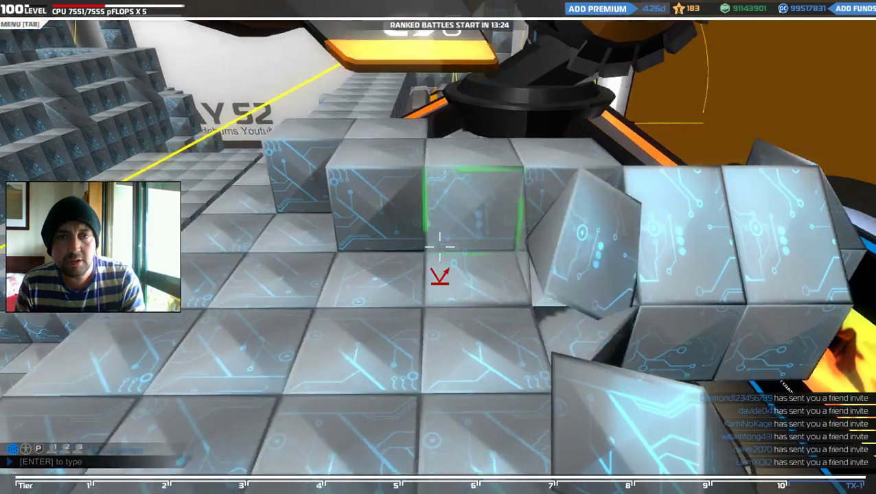
left_click(437, 254)
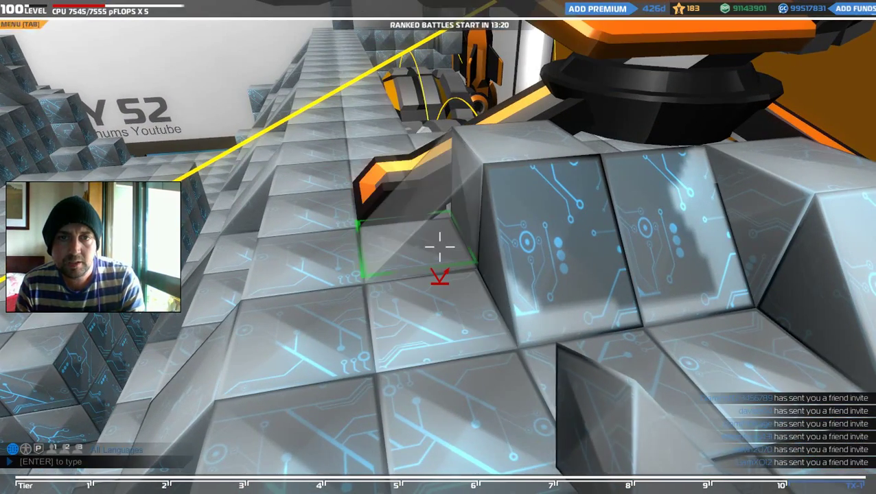
left_click(439, 247)
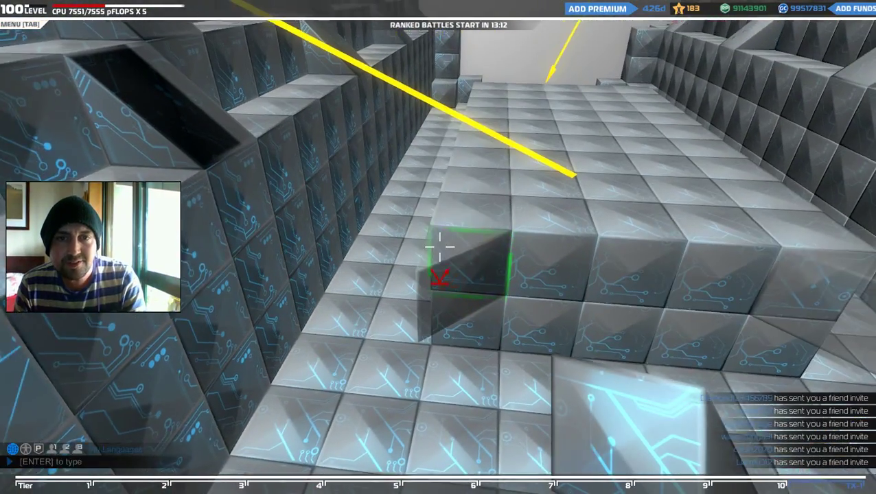
- Rework the top armor blocks, then remove two hull armor blocks and refill one gap
right_click(439, 247)
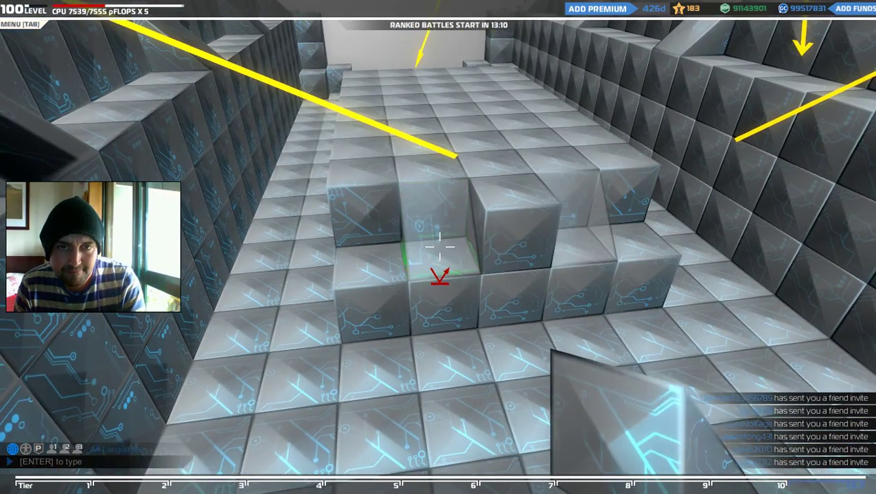
left_click(440, 247)
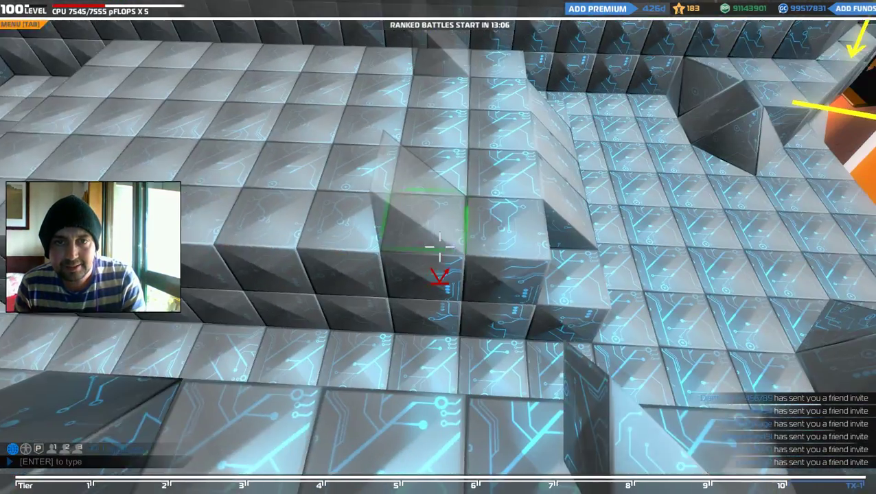
right_click(439, 248)
left_click(440, 247)
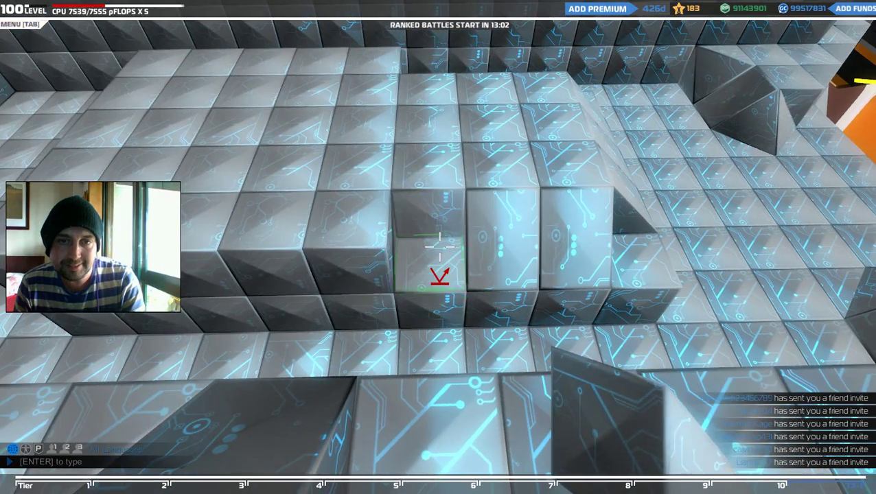
right_click(439, 247)
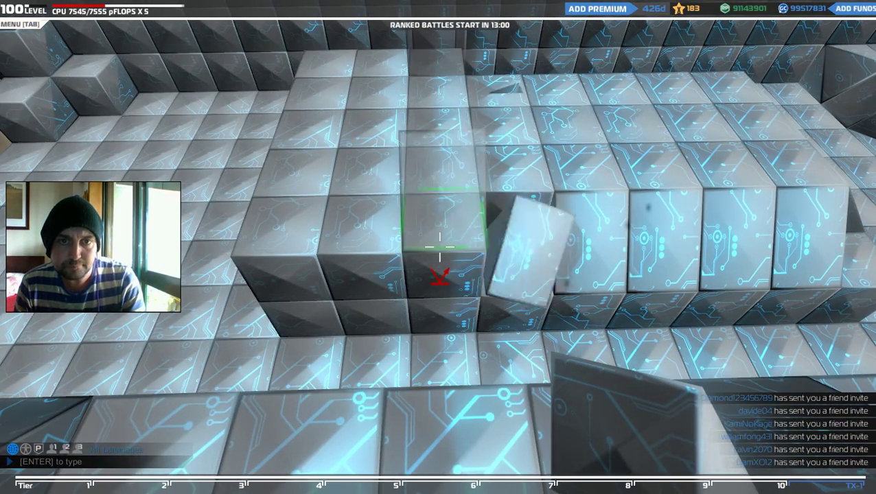
right_click(440, 259)
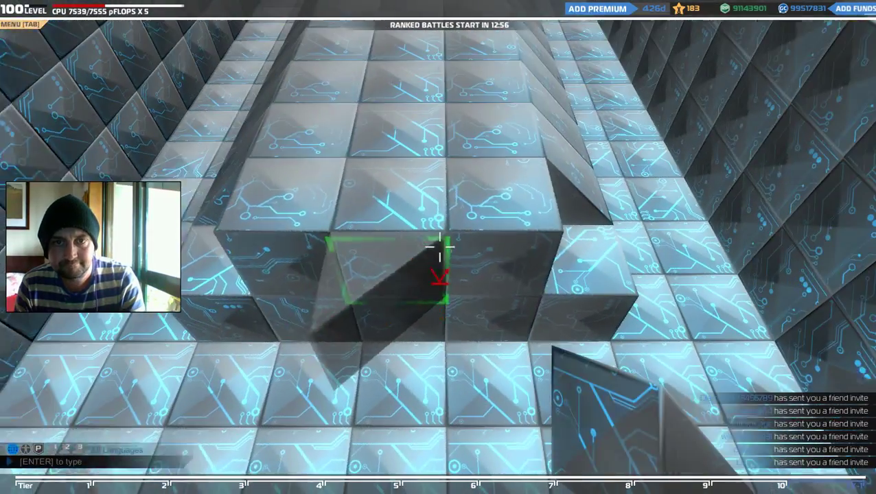
right_click(440, 259)
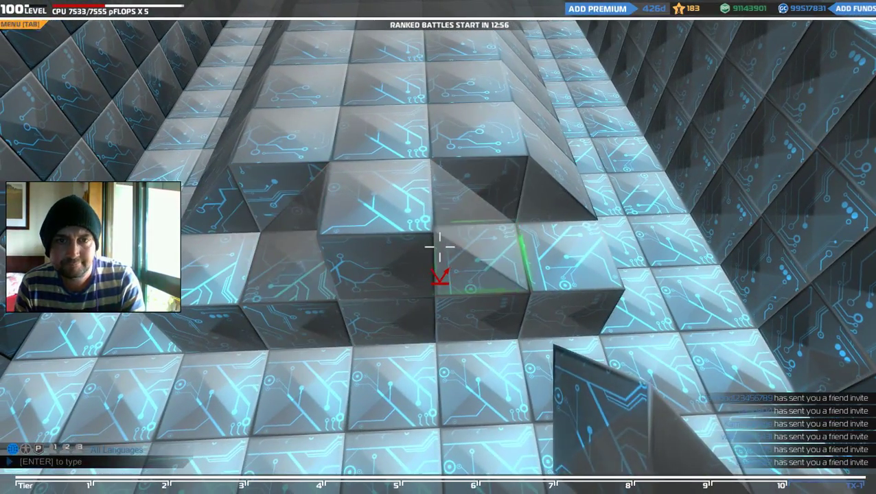
left_click(439, 259)
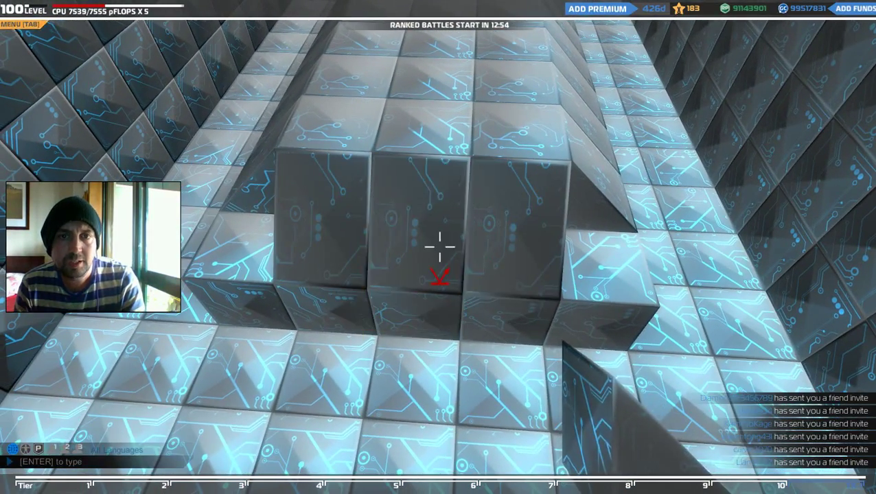
- Pick Armored Tetra TX-1, then another armor cube, and fill two holes in the hull slope
key("e")
scroll(439, 247, "down", 5)
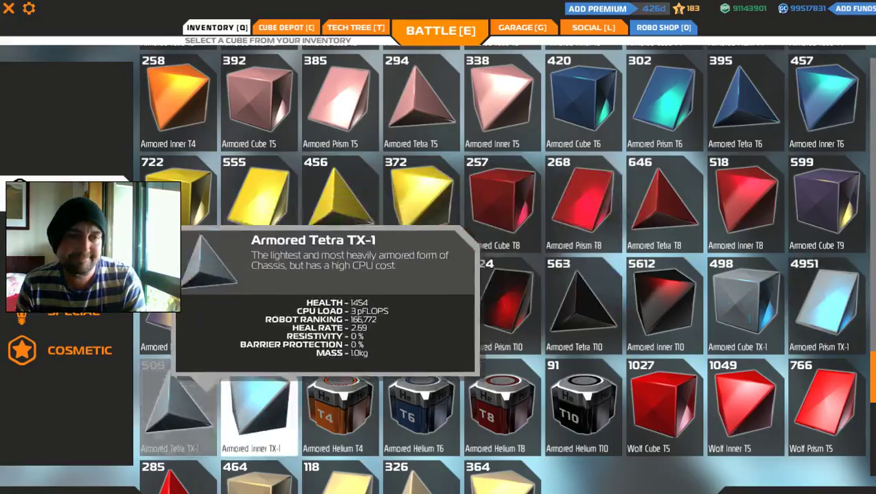
left_click(169, 405)
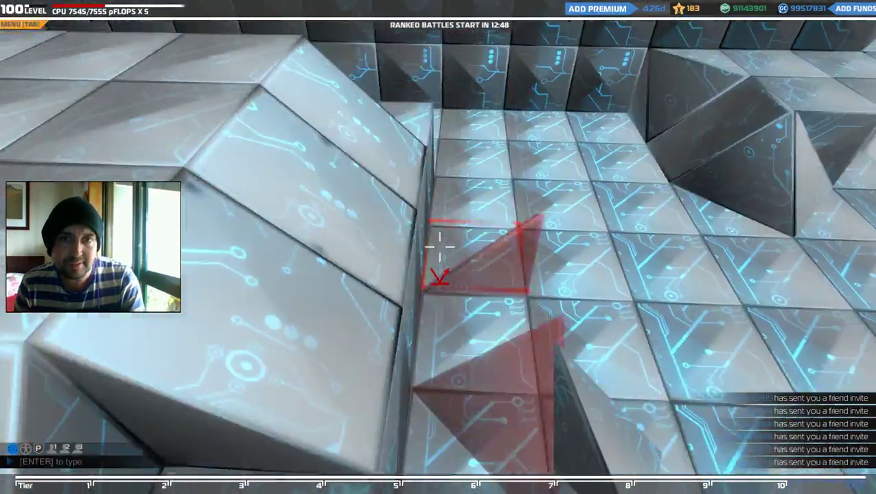
scroll(439, 254, "down", 3)
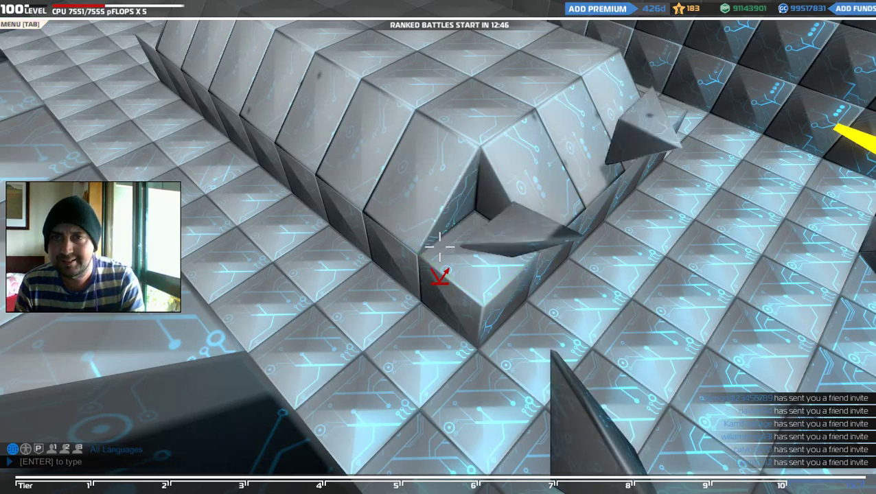
key("q")
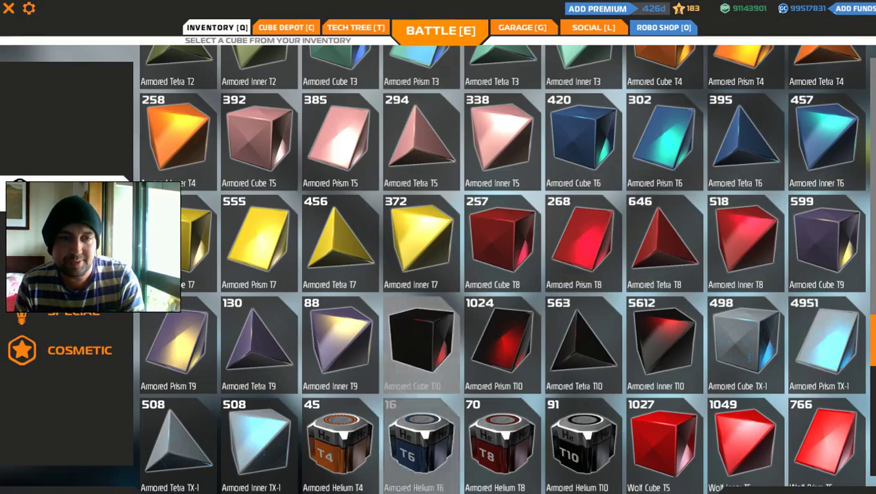
left_click(420, 340)
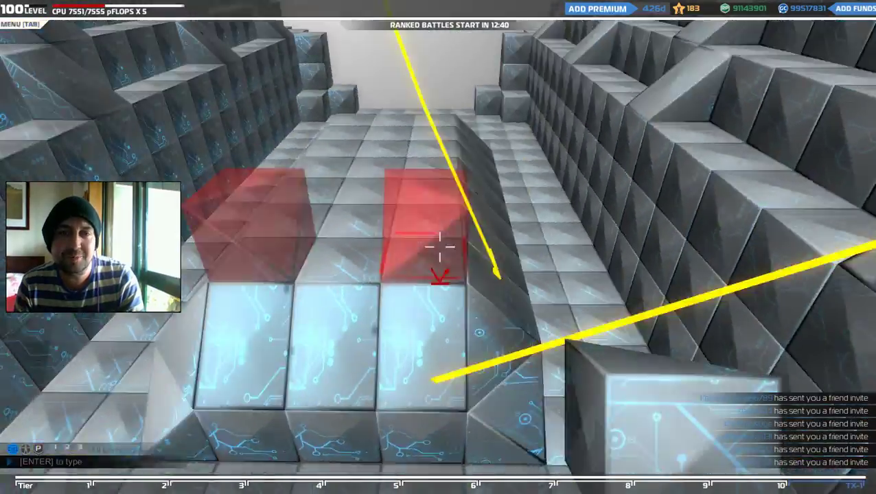
left_click(440, 247)
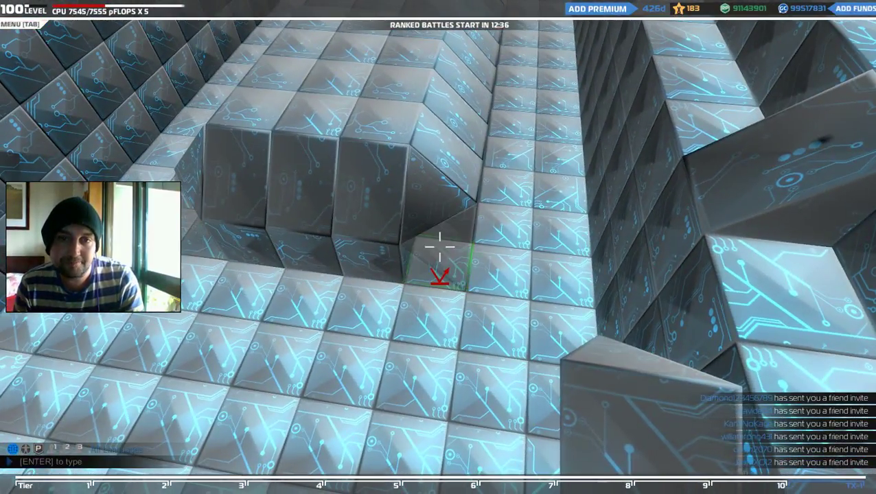
left_click(440, 247)
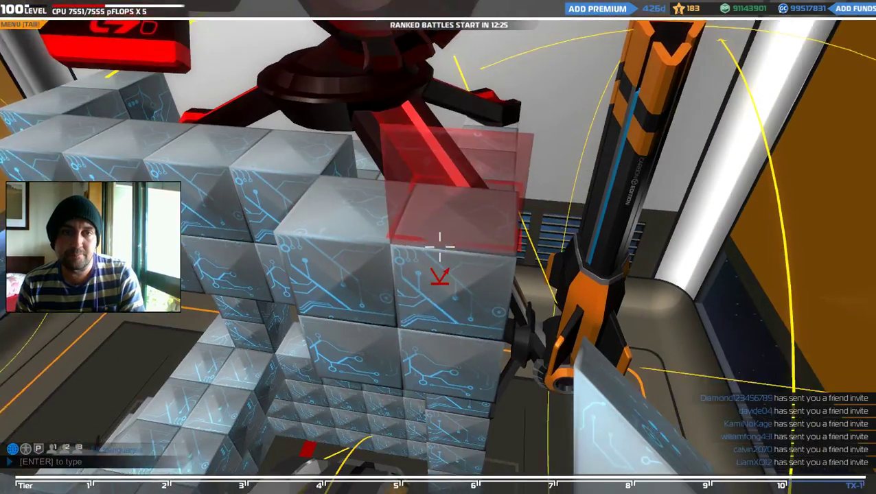
- Replace the upper frame's edge, corner and arch cubes with new shaped pieces
right_click(439, 248)
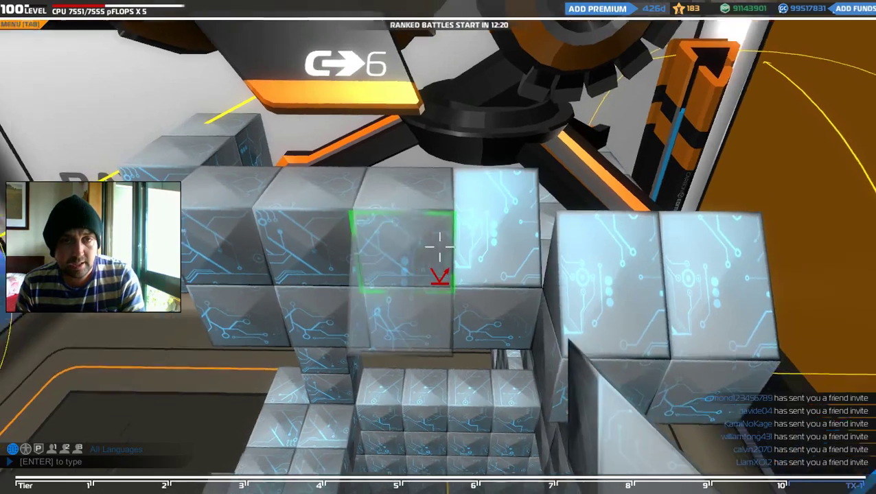
right_click(440, 247)
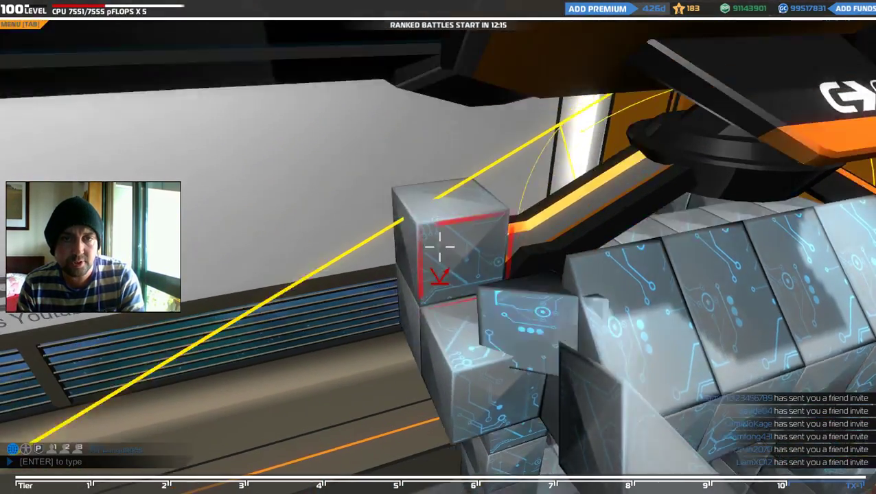
right_click(439, 247)
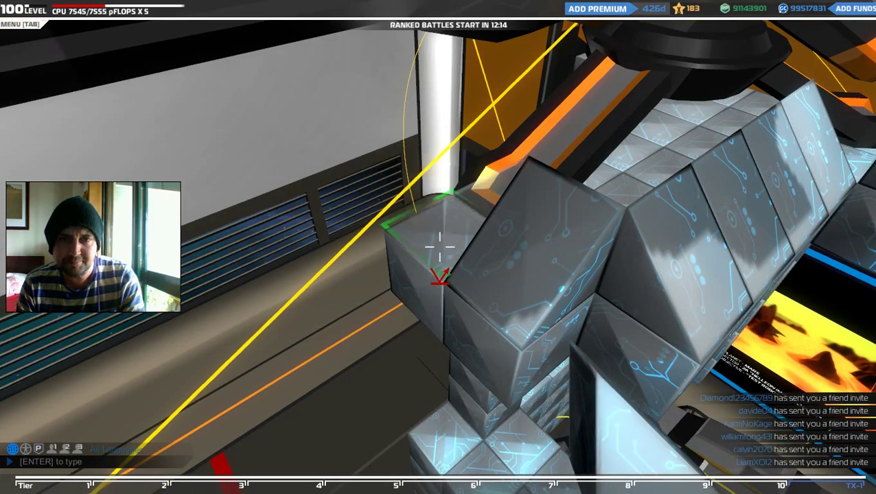
left_click(439, 248)
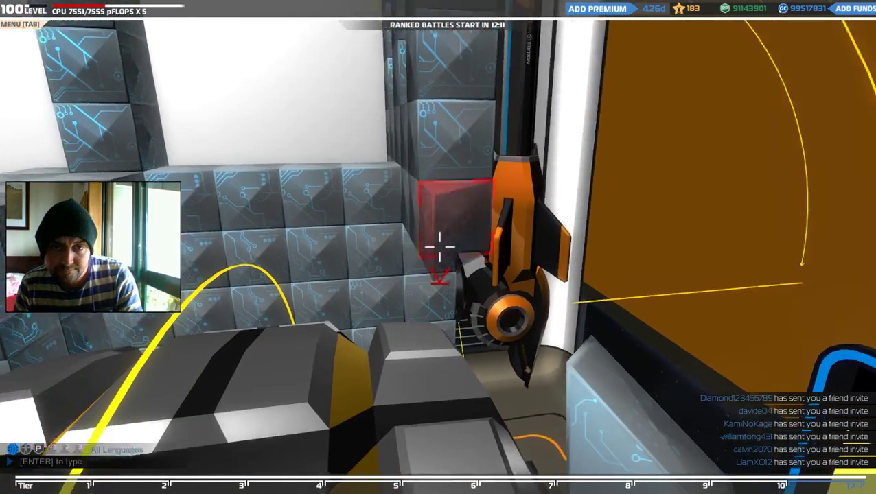
right_click(440, 247)
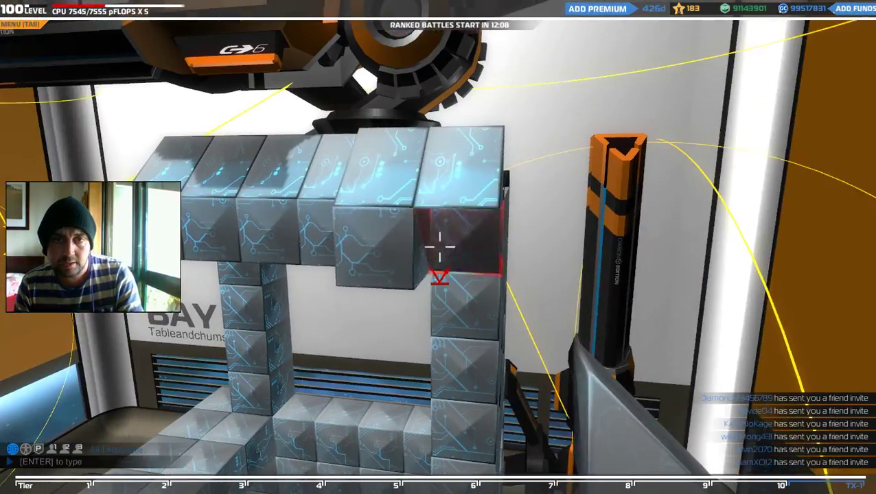
left_click(440, 247)
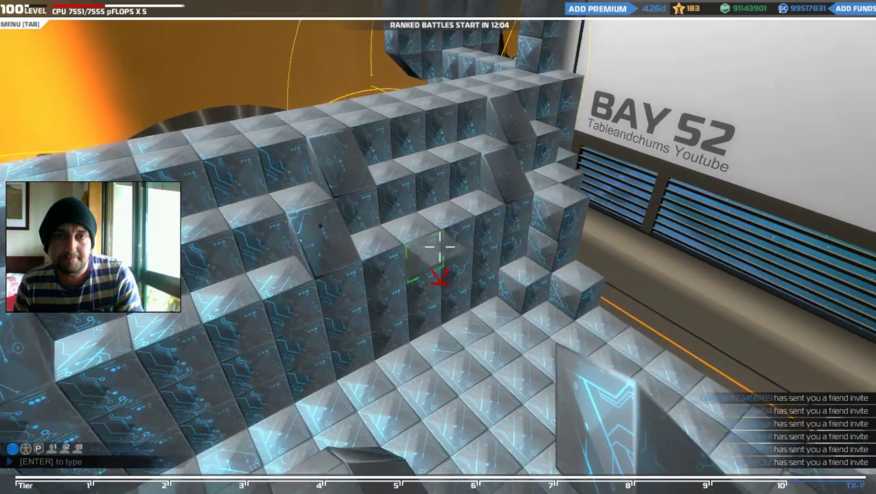
- Replace a block on the hull's stepped side and fill the gap with two more pieces
right_click(440, 258)
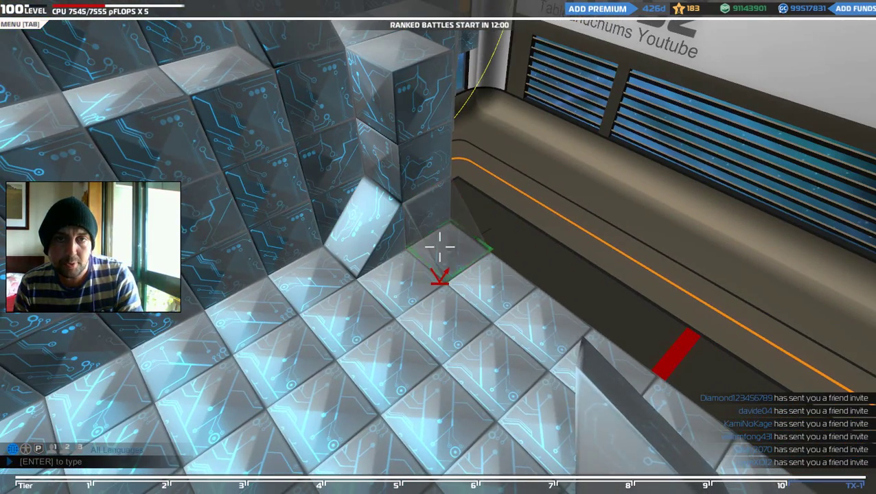
left_click(439, 258)
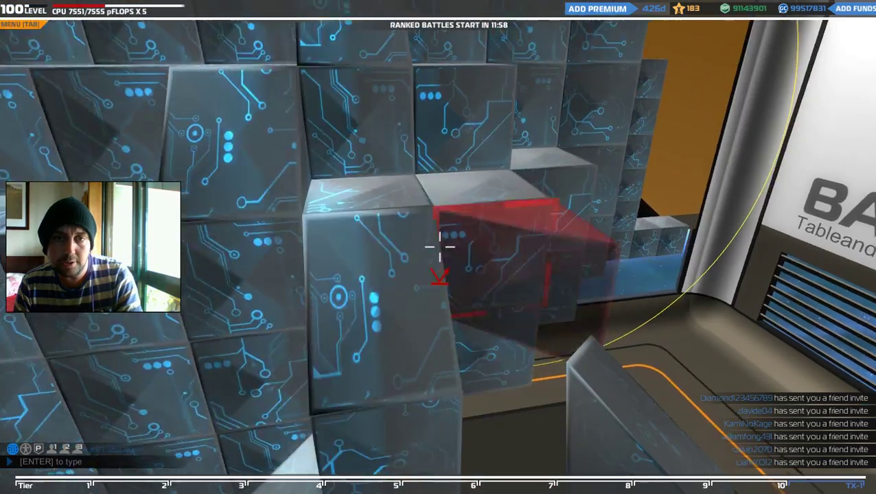
left_click(439, 258)
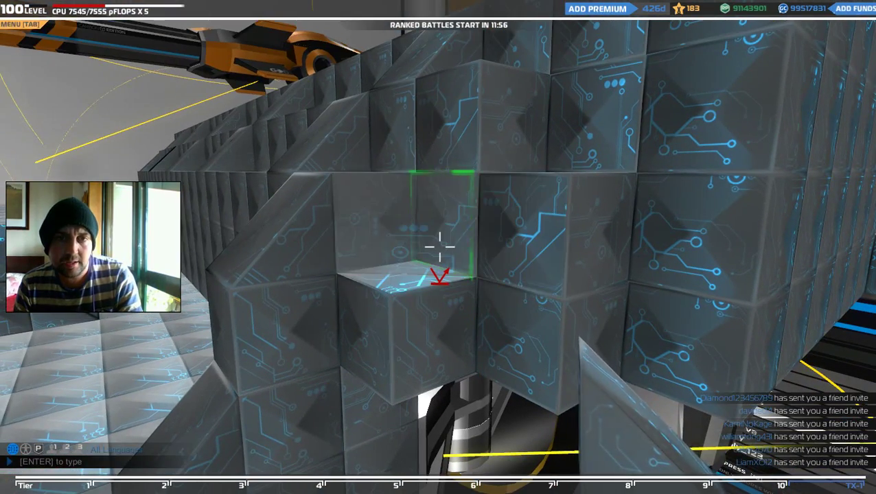
left_click(439, 258)
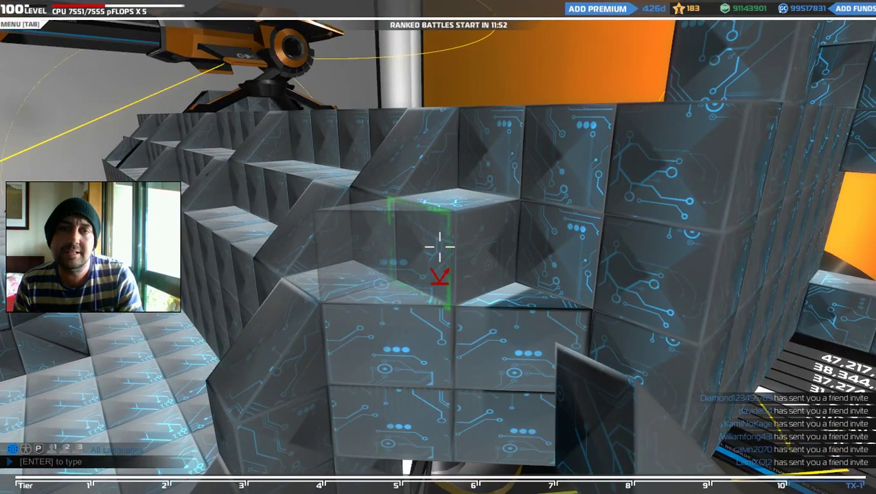
- Add an Armored Inner TX-1 corner piece to the frame, freeing a block once CPU runs out
key("q")
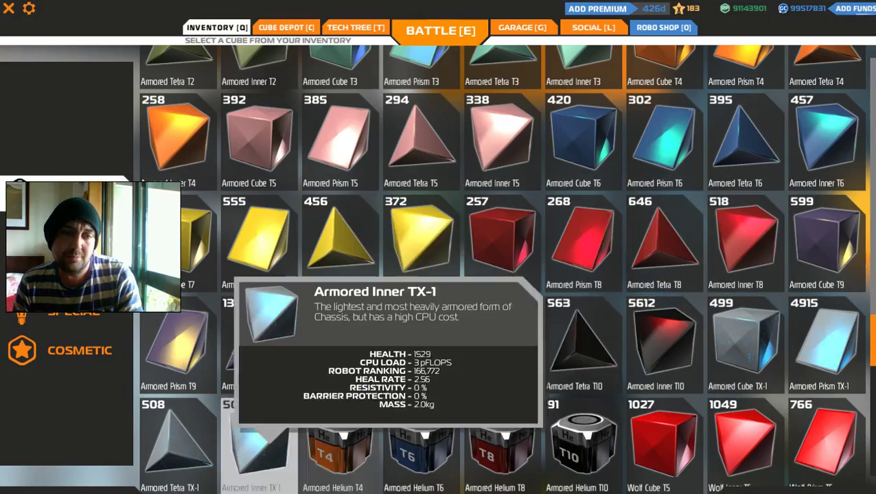
left_click(271, 313)
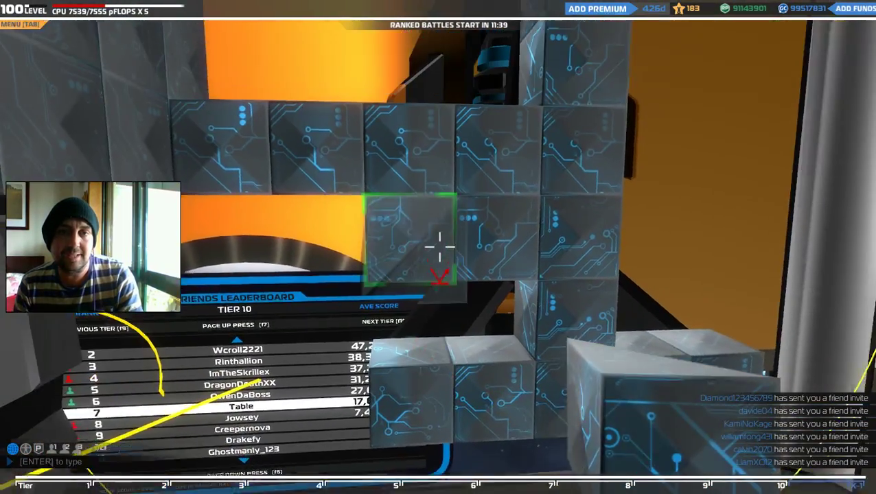
right_click(439, 247)
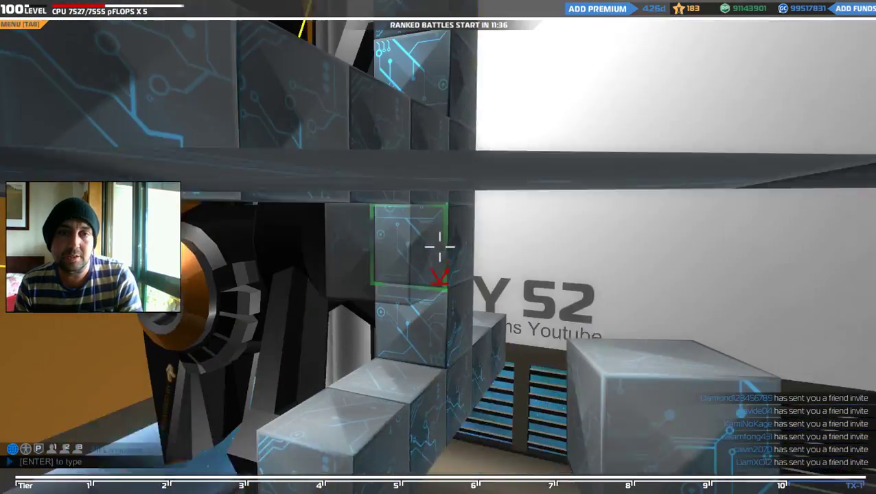
left_click(440, 247)
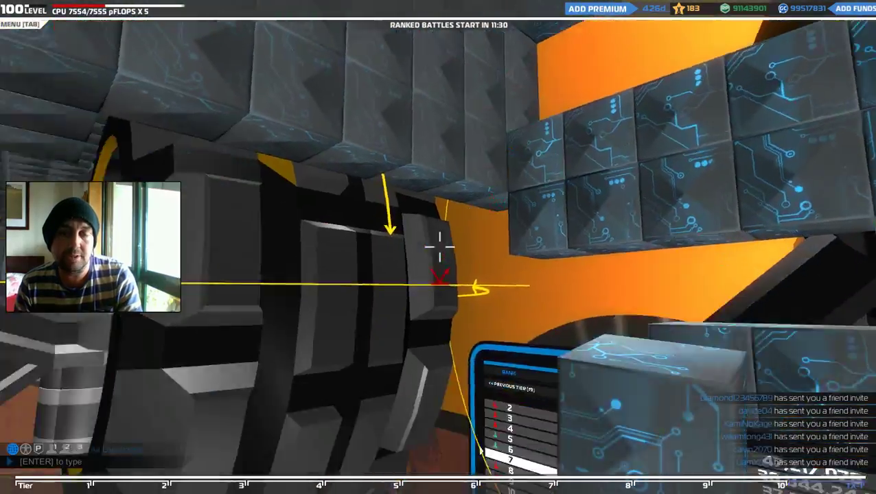
left_click(439, 247)
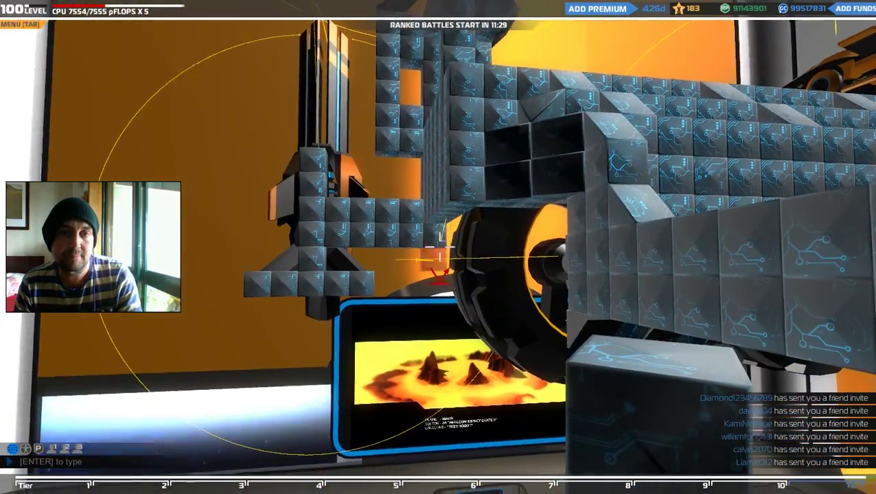
right_click(438, 255)
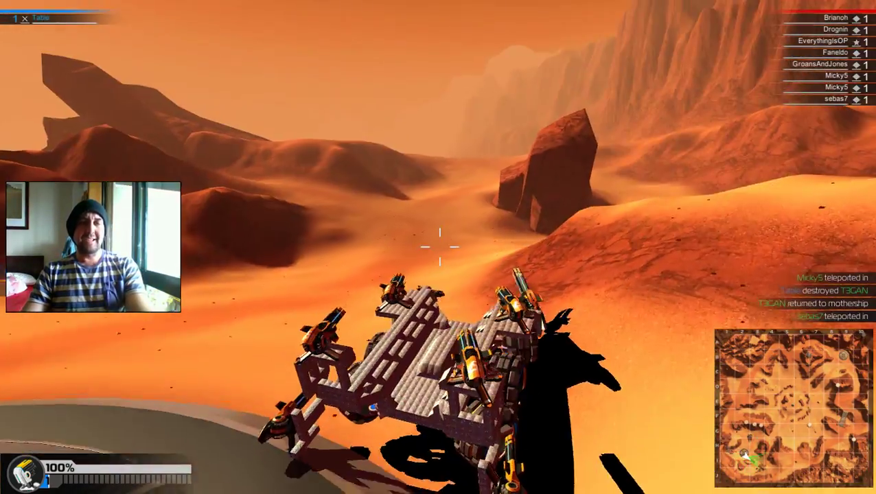
- Pause and then resume the desert practice battle
key("Escape")
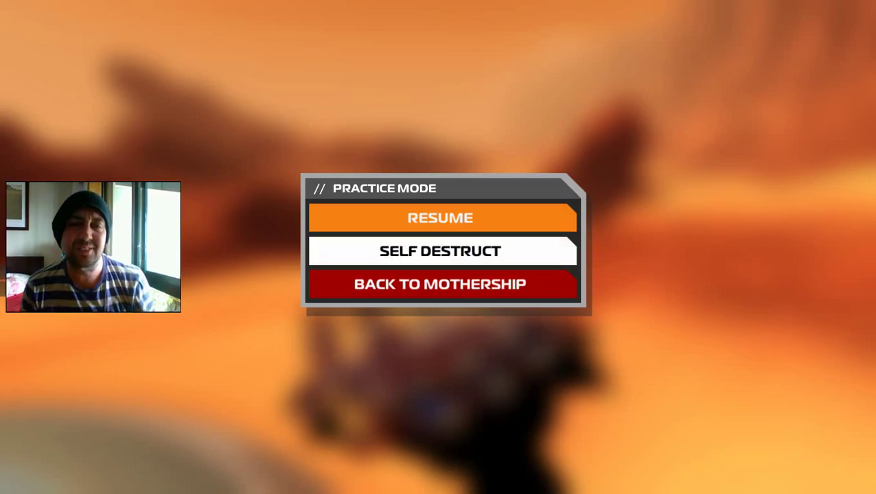
key("Escape")
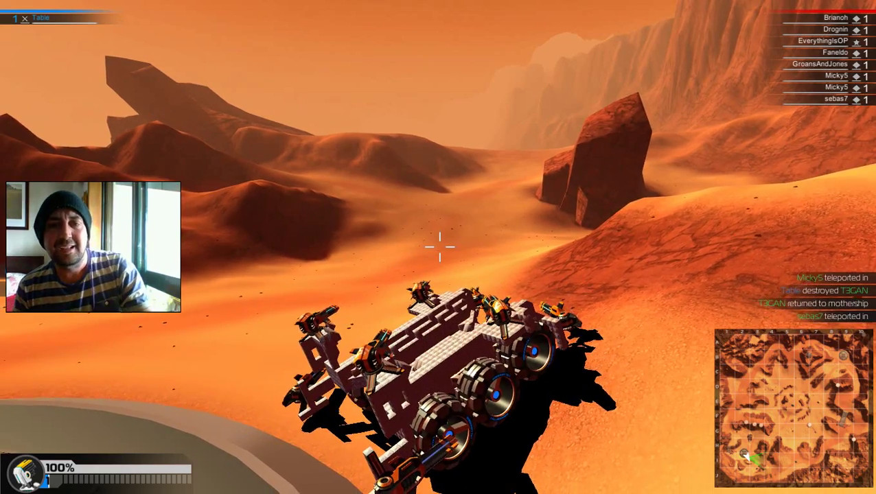